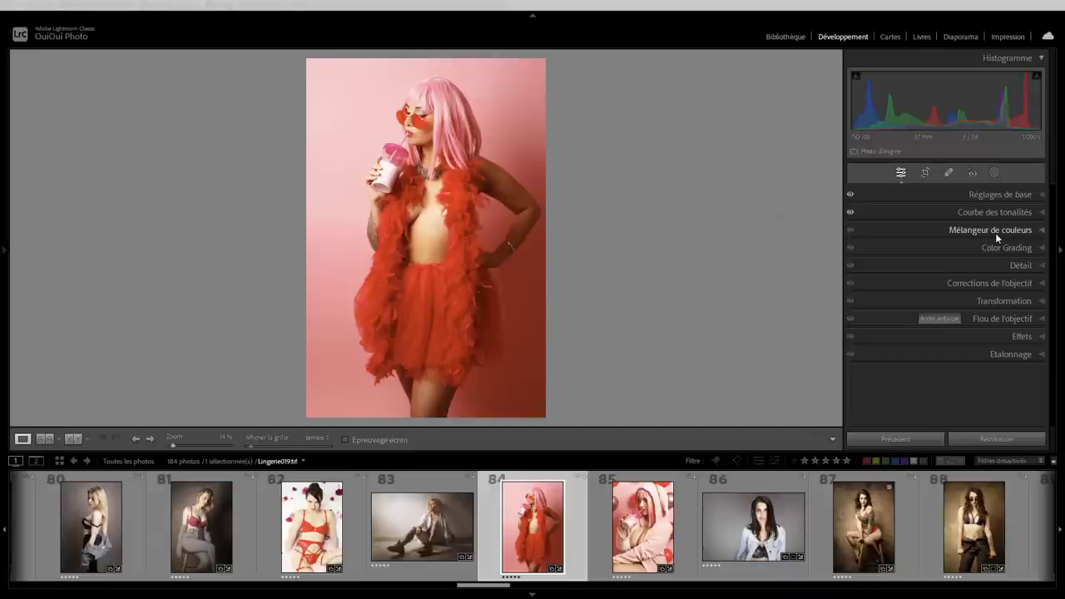
- Expand Réglages de base, try and undo Auto and black-and-white, leaving the portrait in colour
left_click(1041, 197)
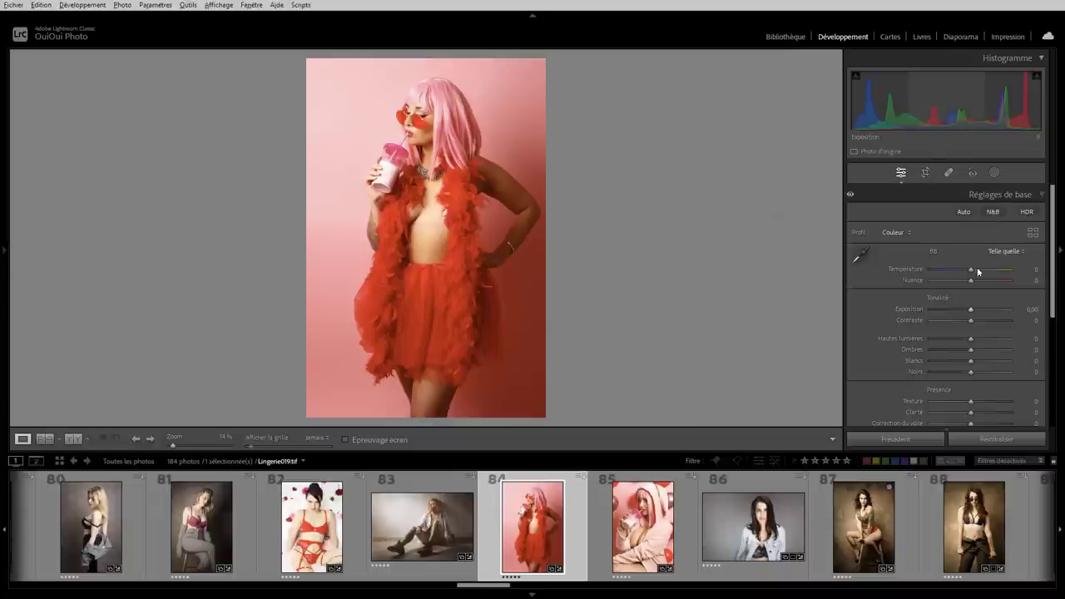
left_click(965, 212)
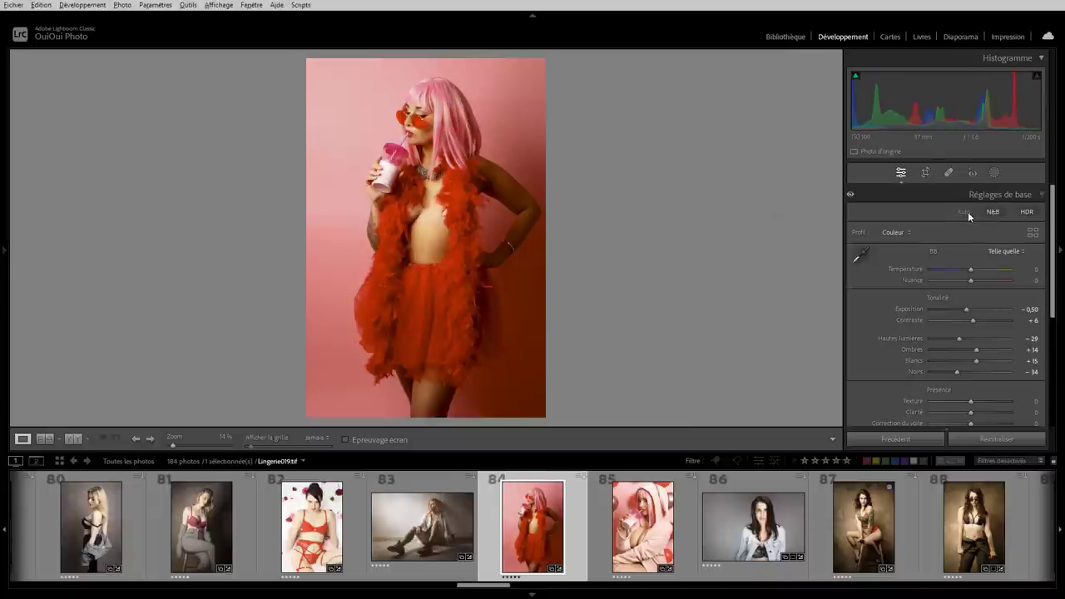
key("ctrl+z")
left_click(992, 212)
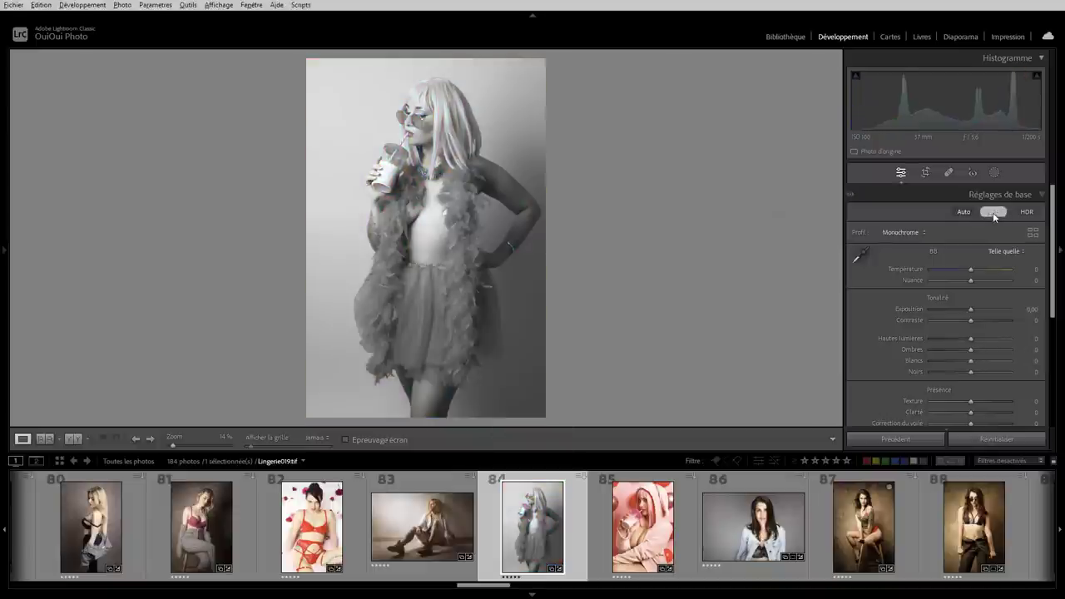
left_click(993, 212)
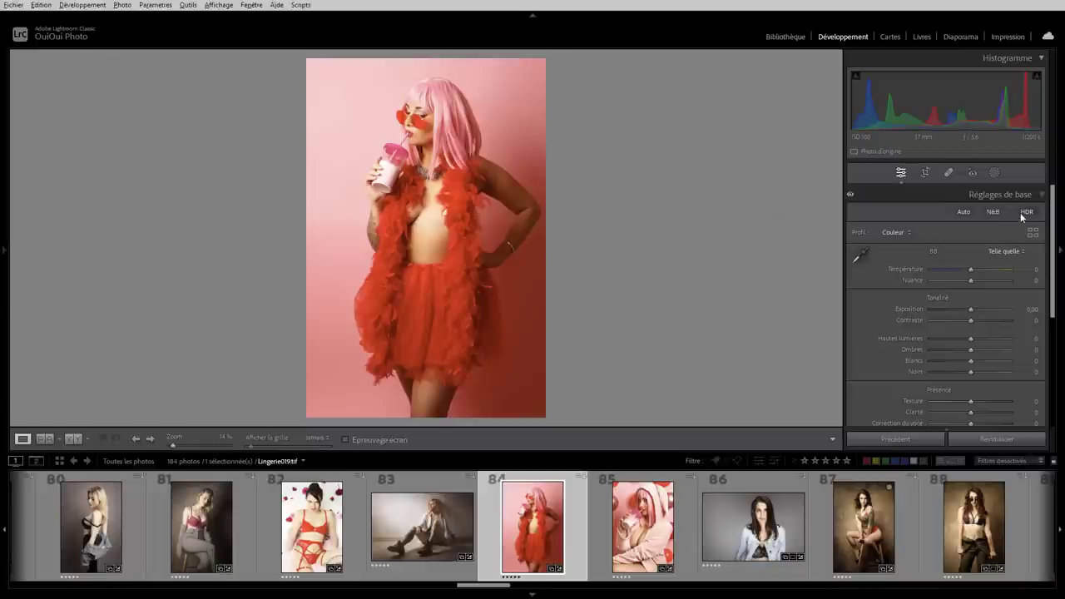
- Turn HDR editing on for the pink-haired portrait
left_click(1028, 212)
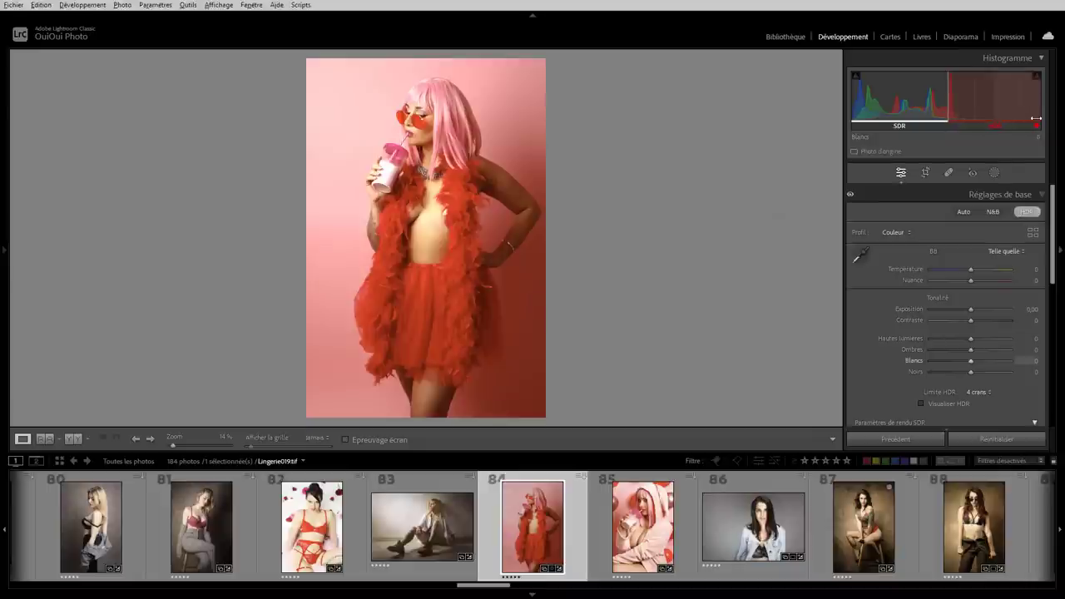
left_click(1027, 212)
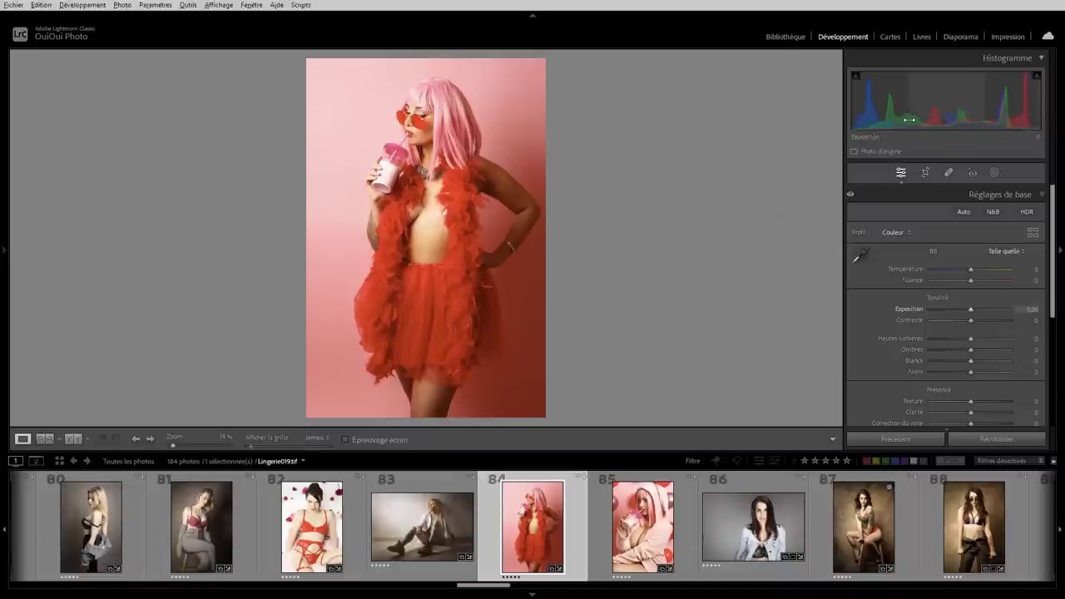
left_click(1027, 212)
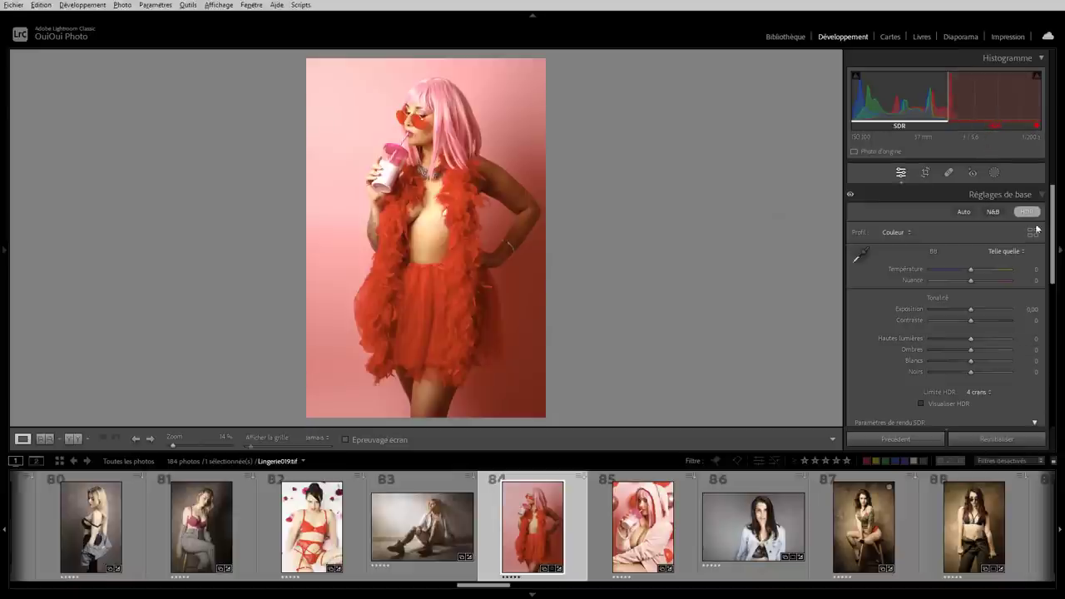
- Preview the over-bright HDR areas with Visualiser HDR, then hide the overlay
scroll(1053, 236, "down", 1)
scroll(1054, 236, "down", 4)
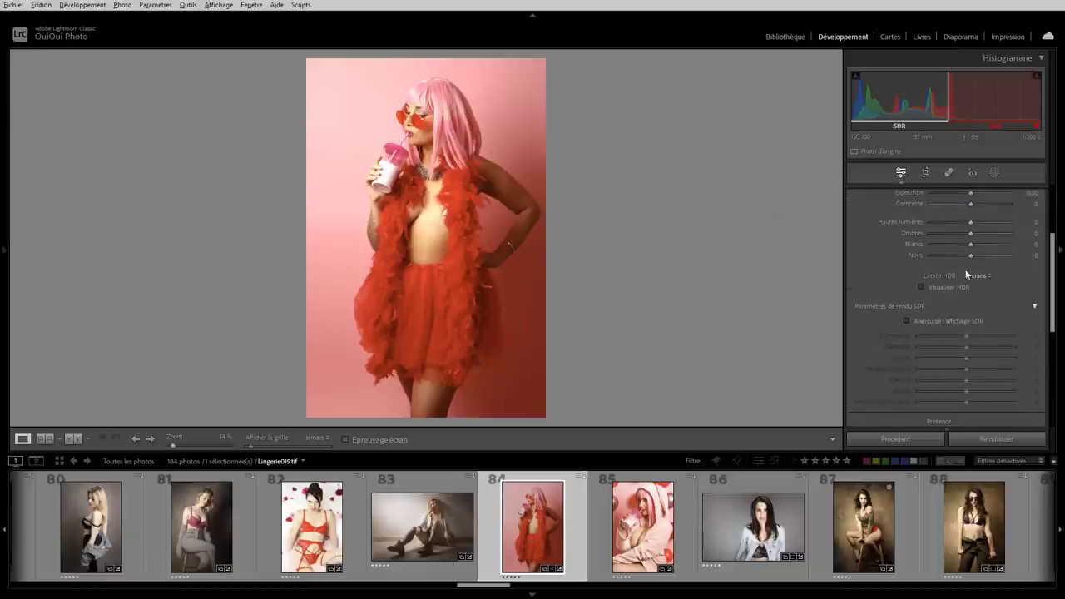
left_click(945, 287)
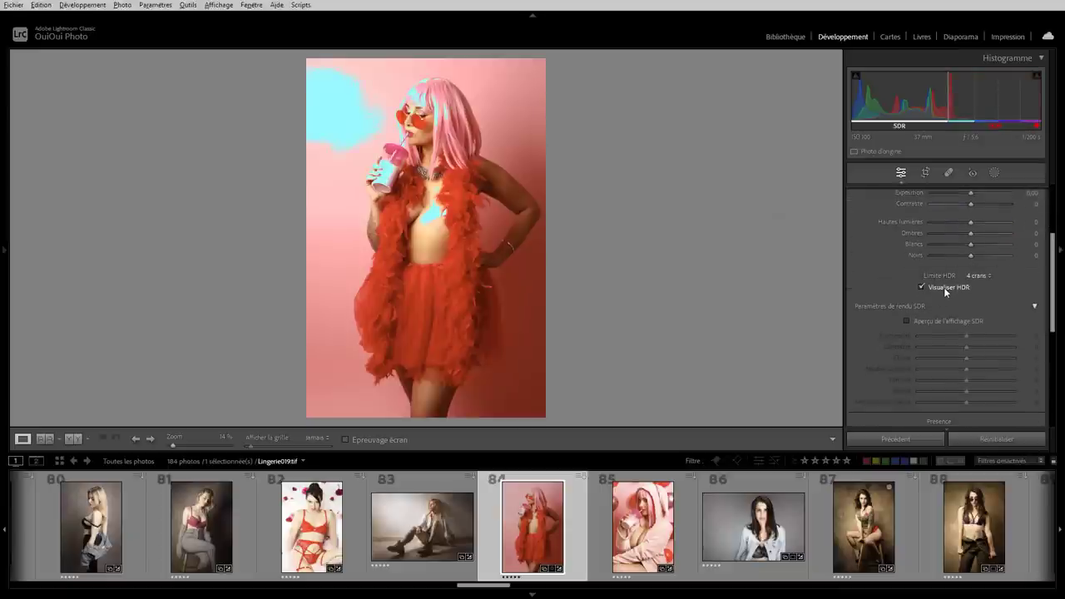
left_click(944, 287)
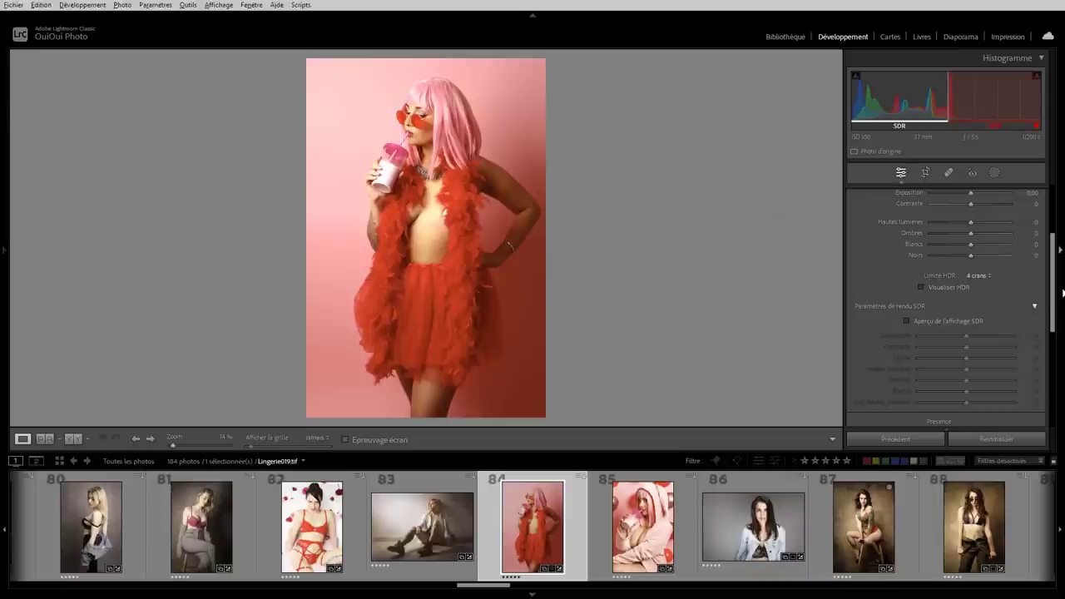
scroll(970, 299, "down", 5)
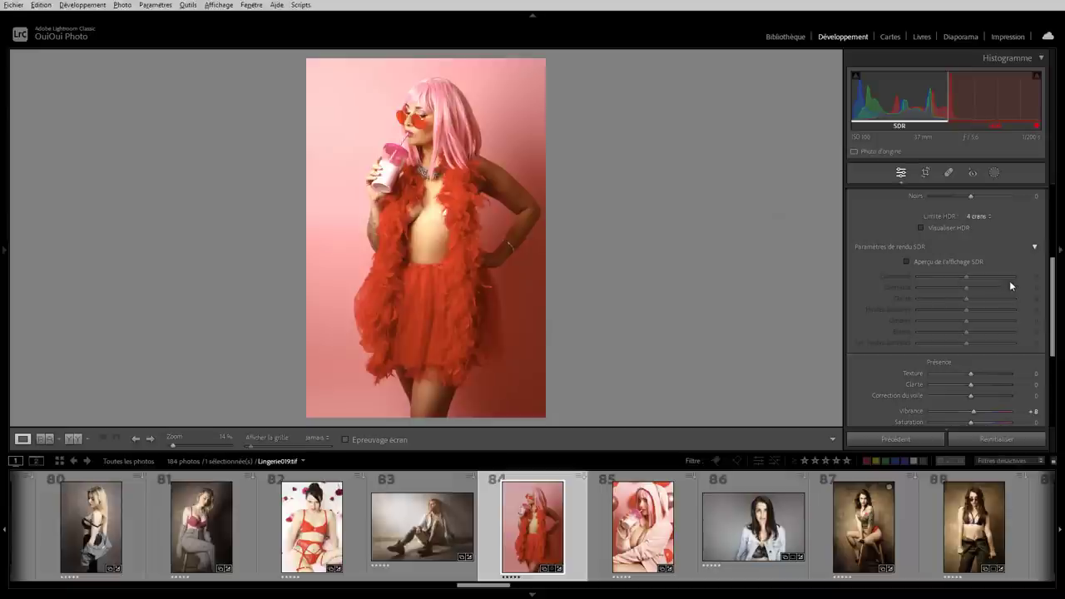
left_click_drag(1054, 289, 1043, 202)
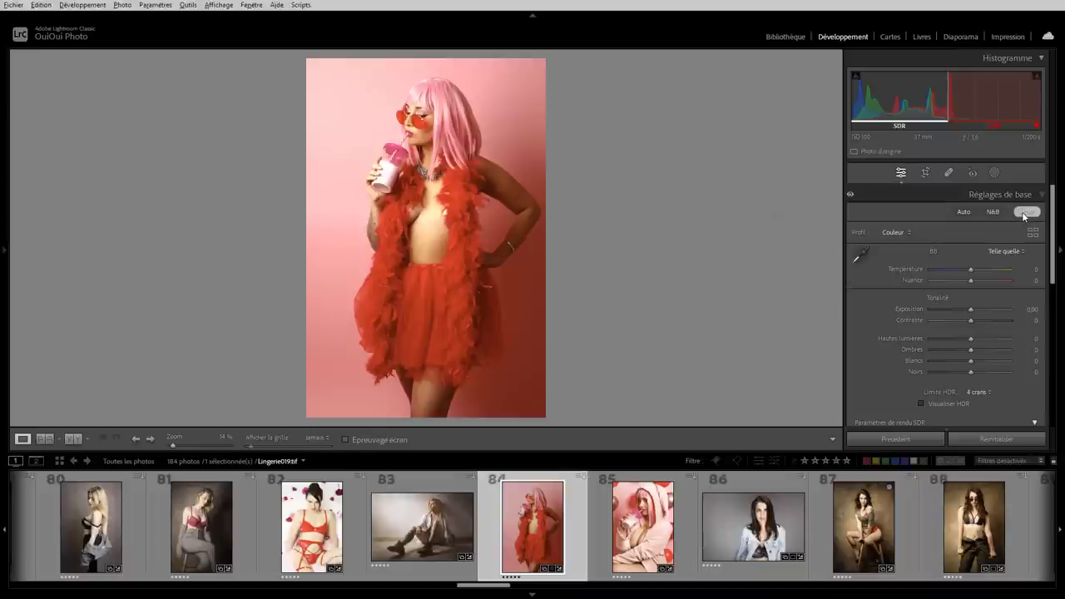
- Keep HDR on and fold away the Réglages de base panel
left_click(1020, 214)
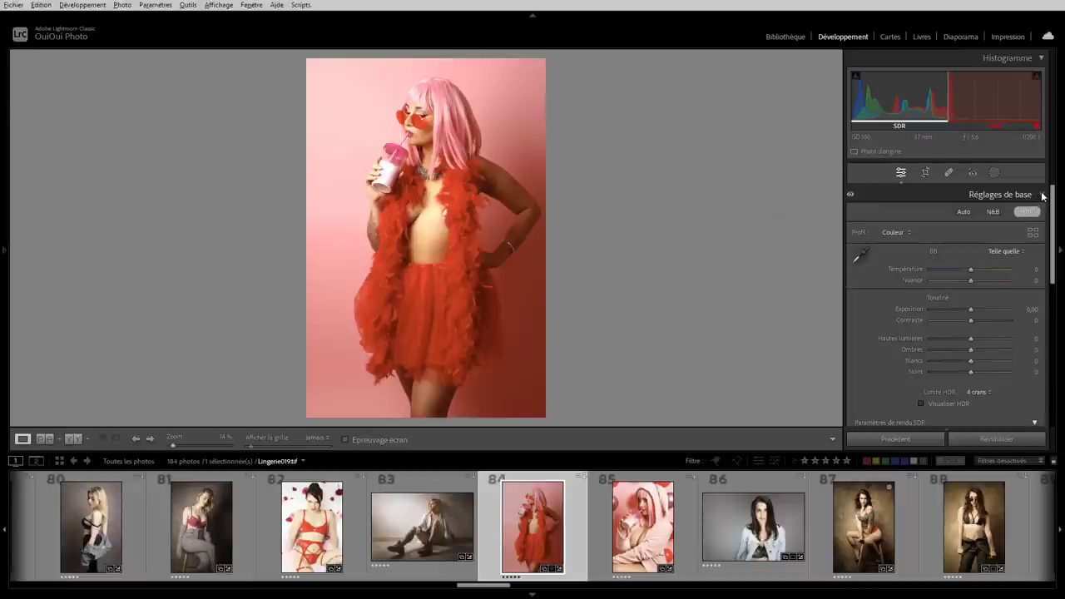
left_click(1043, 196)
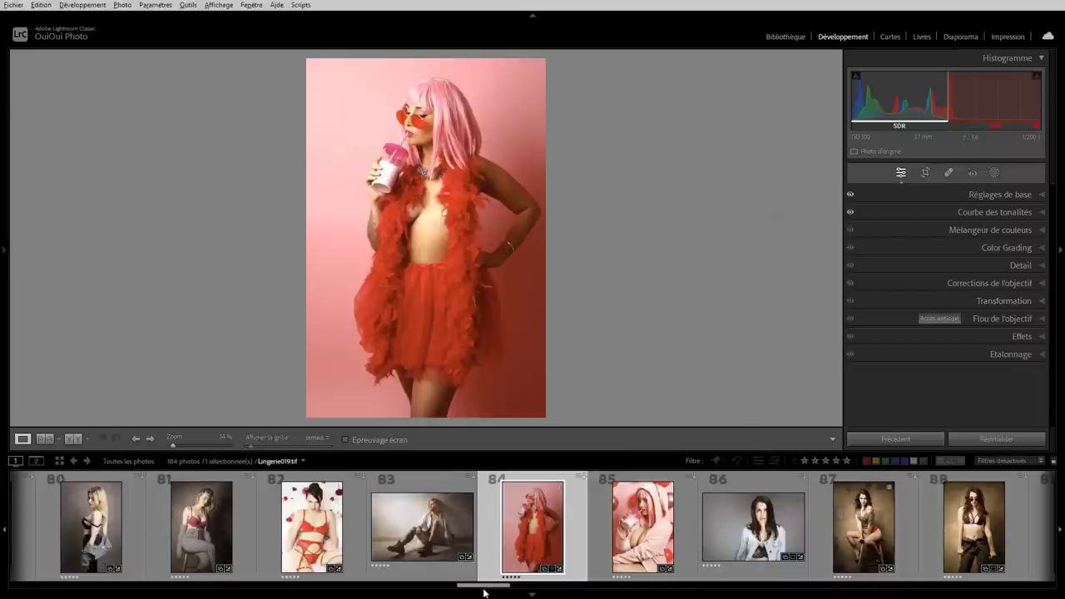
- Open photo 79, Lingerie025.tif, from the filmstrip and expand its Flou de l'objectif settings
scroll(491, 590, "up", 1)
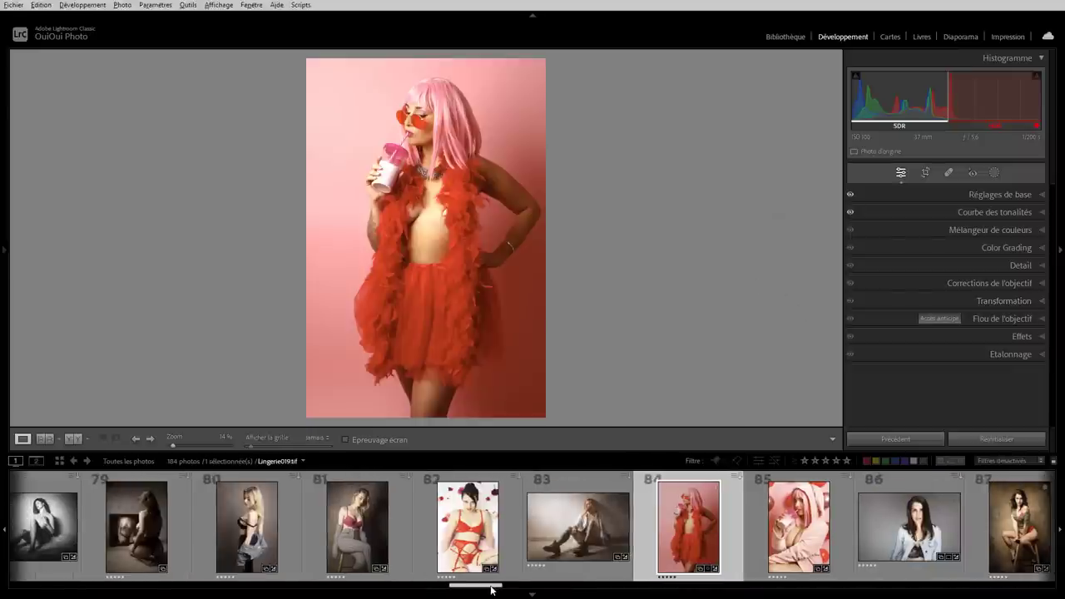
scroll(491, 590, "up", 5)
left_click(524, 527)
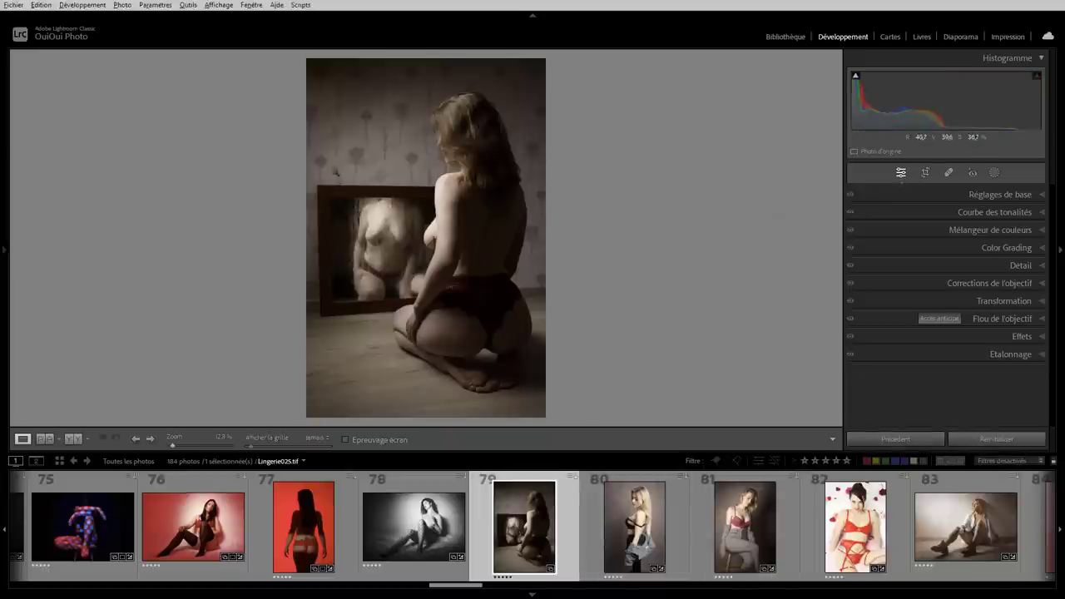
left_click(1043, 321)
scroll(1054, 286, "down", 1)
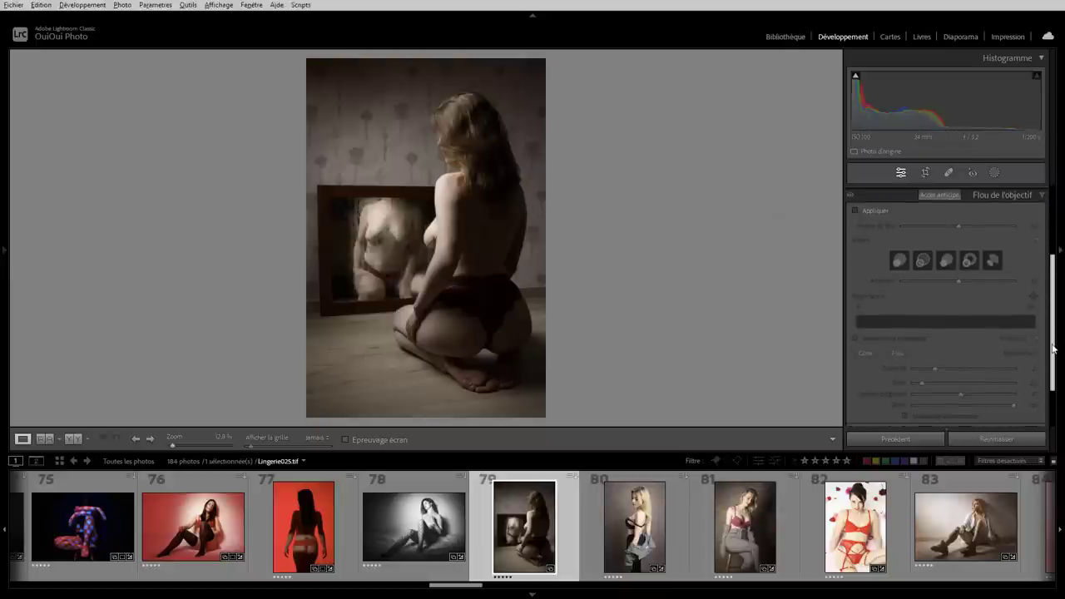
- Apply lens blur and test blur amounts, resetting Niveau de flou to 50
left_click(855, 210)
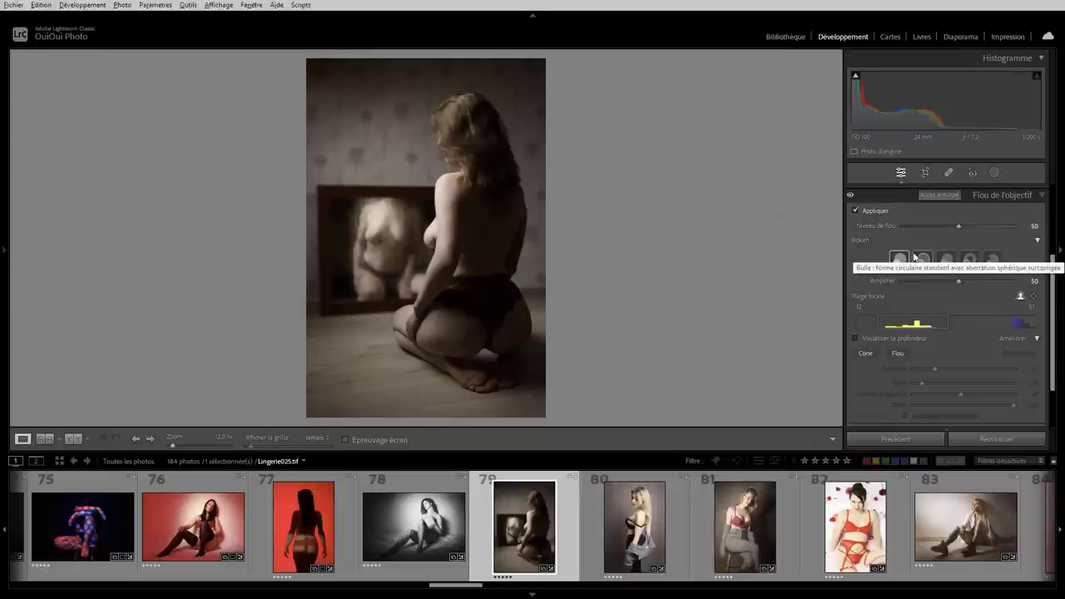
left_click_drag(958, 225, 1005, 225)
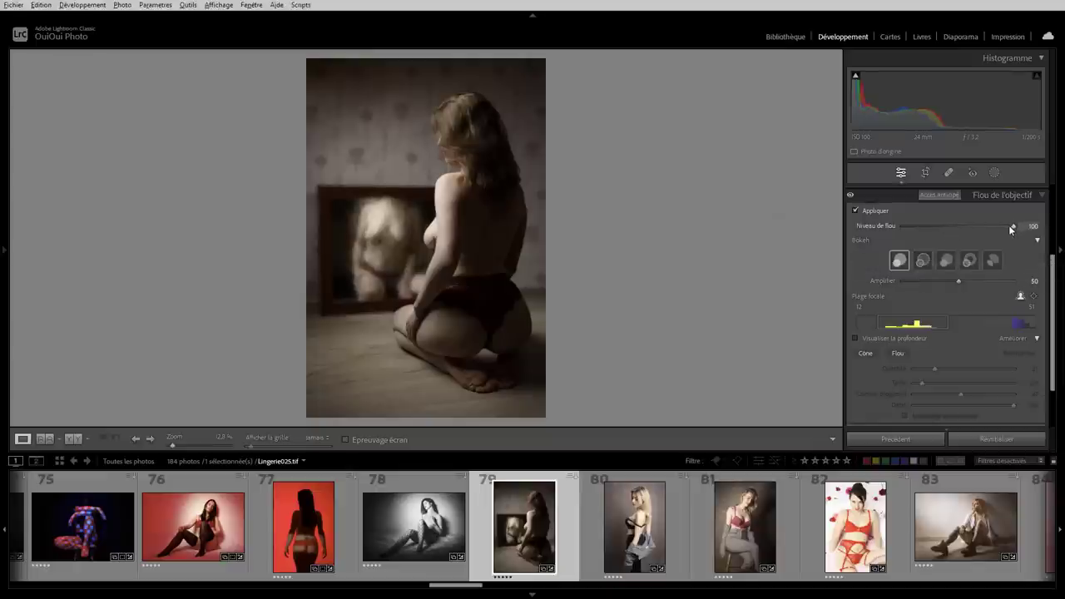
left_click_drag(1013, 225, 902, 225)
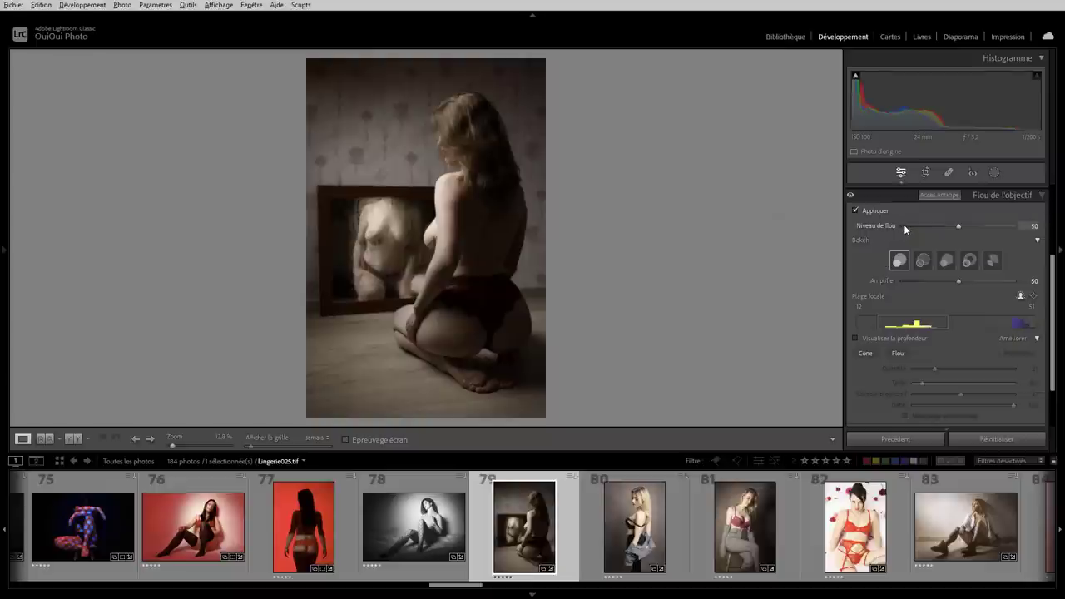
double_click(903, 226)
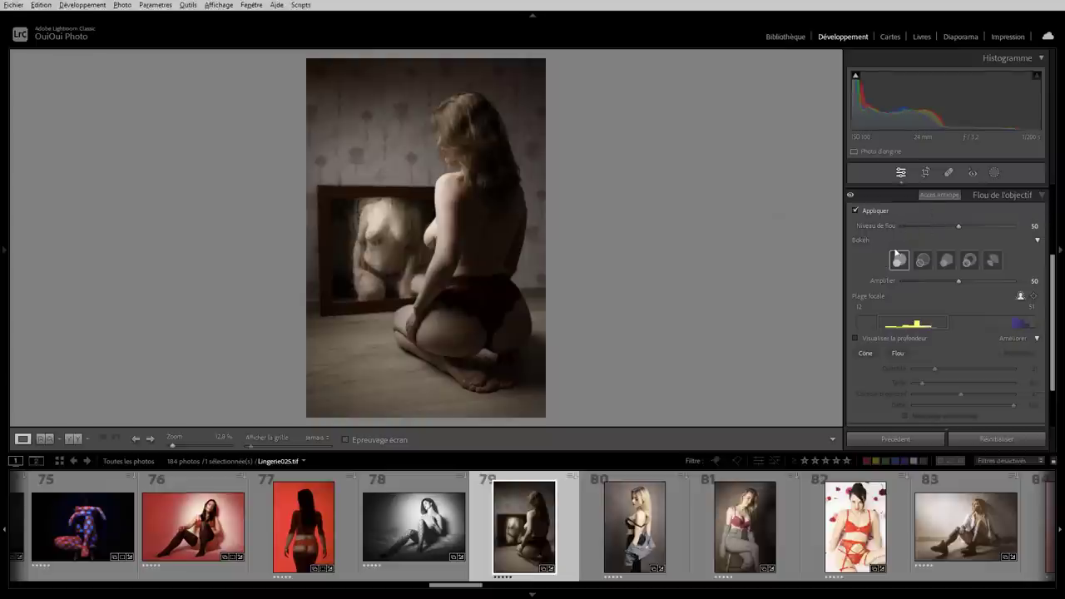
left_click(1037, 241)
left_click(1038, 241)
- Try blur 100, boost 100 and ring bokeh, then return to round bokeh with both at 50
left_click_drag(959, 225, 1029, 225)
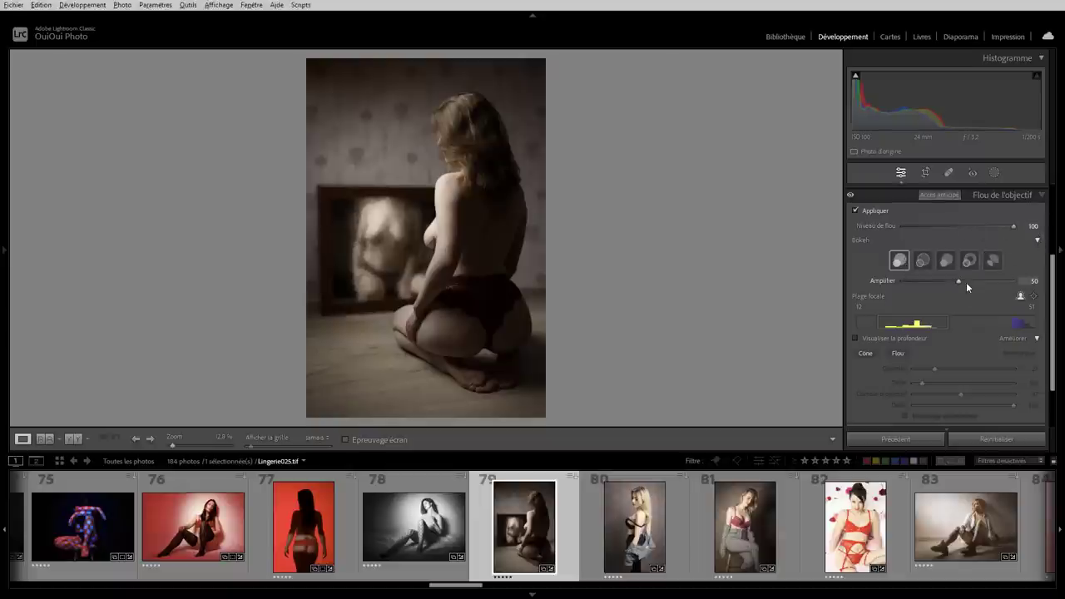
left_click_drag(961, 284, 1015, 284)
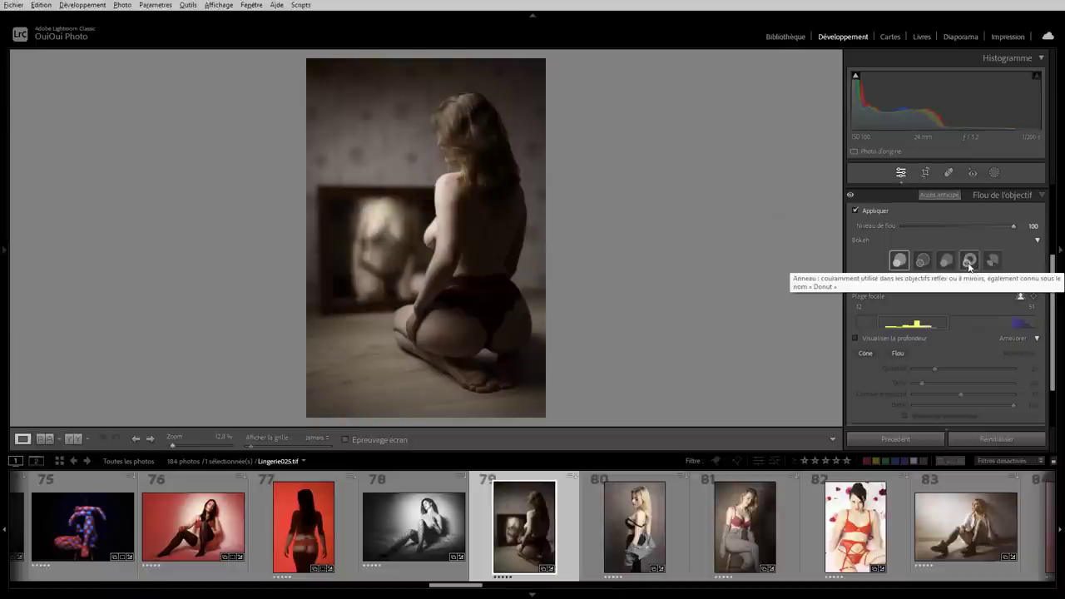
left_click(969, 263)
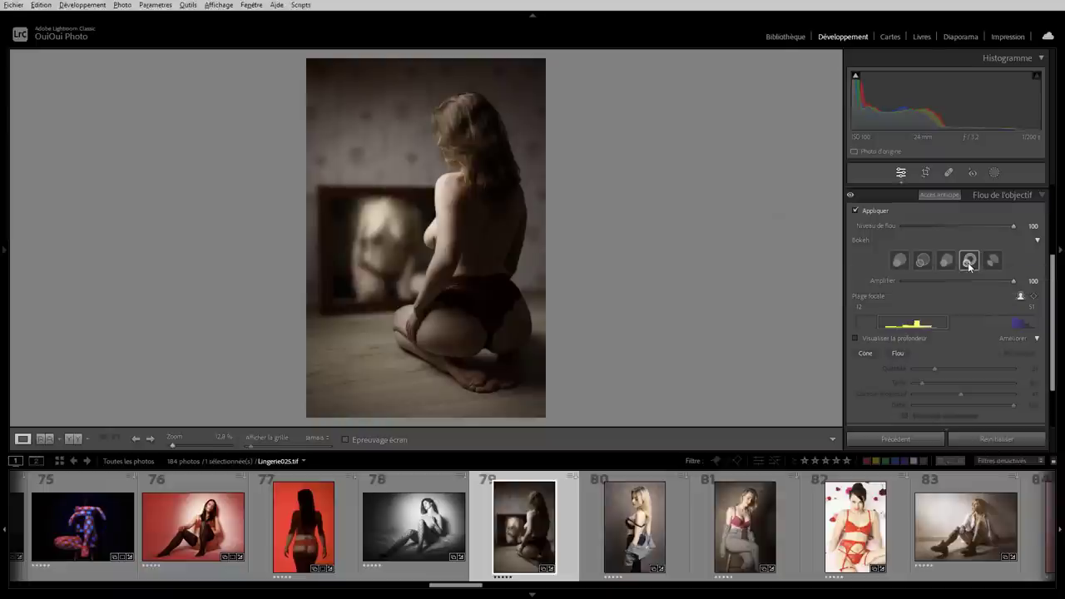
left_click(902, 263)
double_click(1013, 280)
double_click(1012, 226)
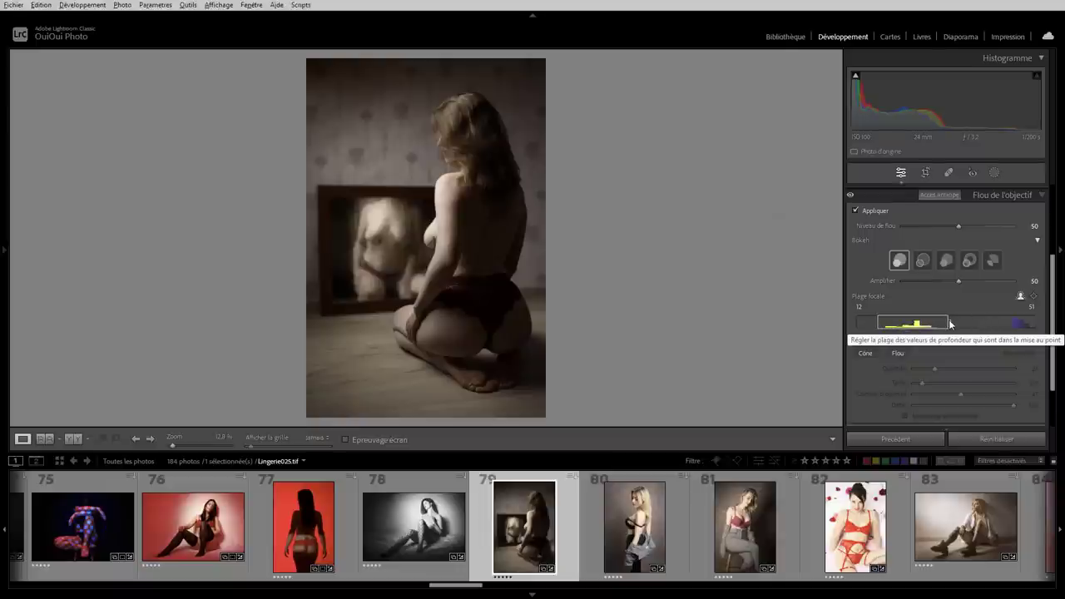
- Set the Plage focale to about 10–68, checking sharpness at 100% zoom
left_click_drag(948, 322, 987, 322)
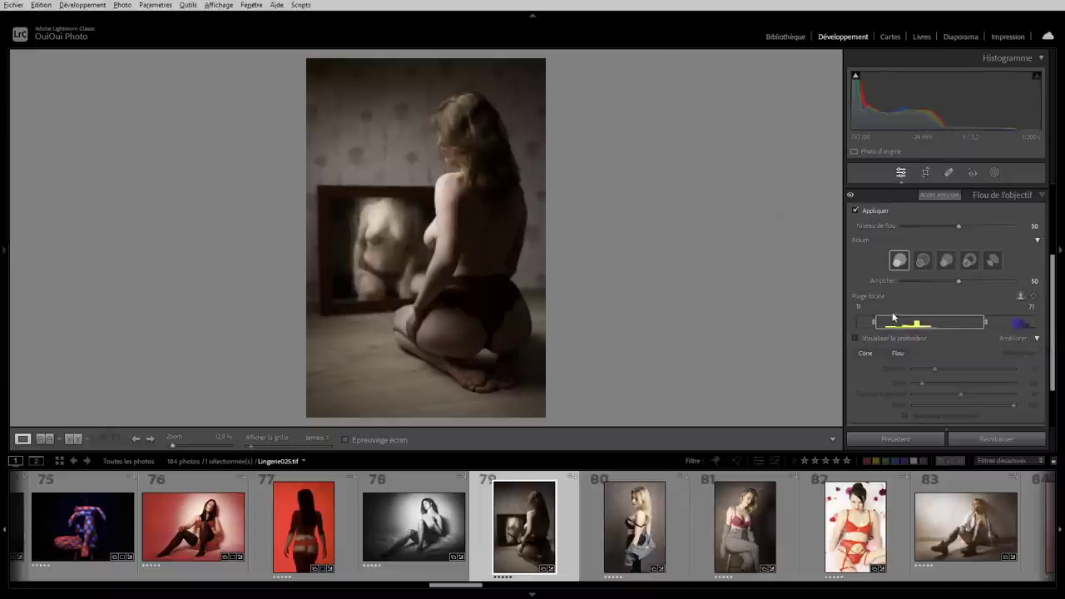
left_click_drag(987, 323, 964, 325)
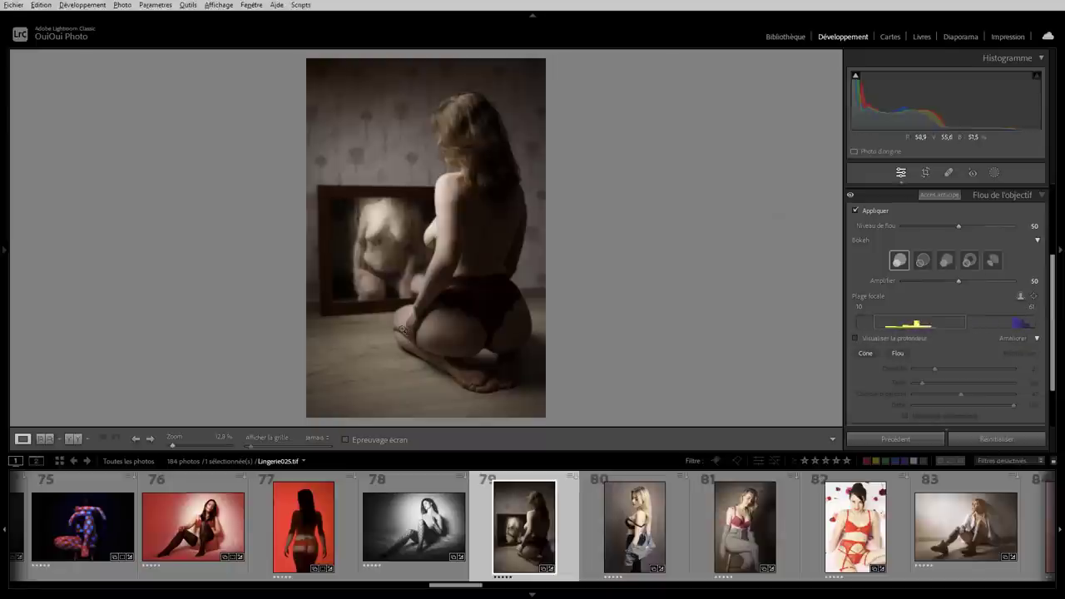
left_click(400, 327)
left_click_drag(400, 327, 646, 250)
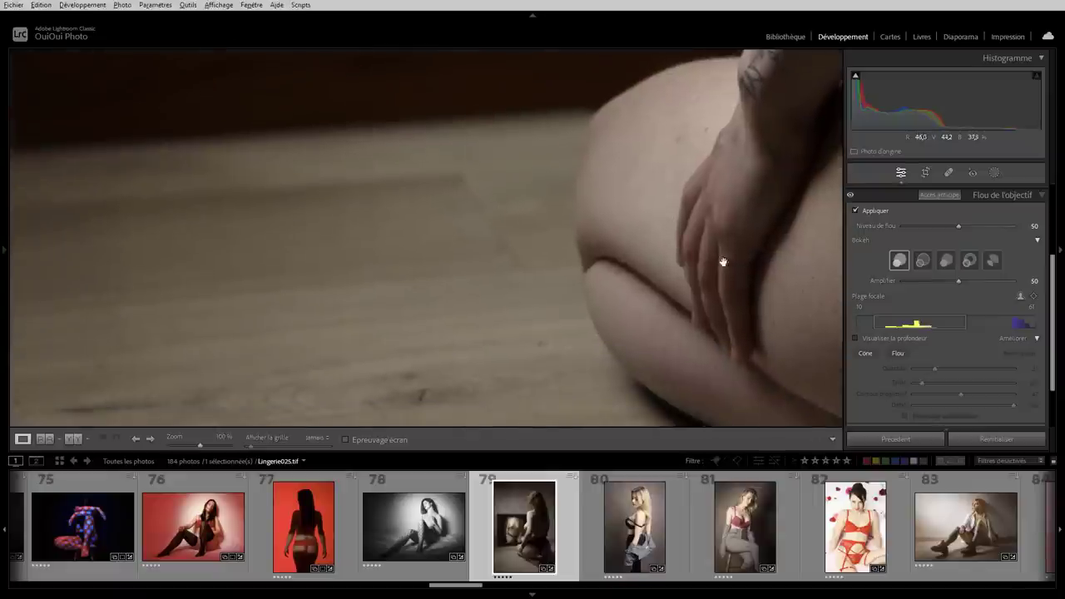
left_click_drag(967, 322, 953, 323)
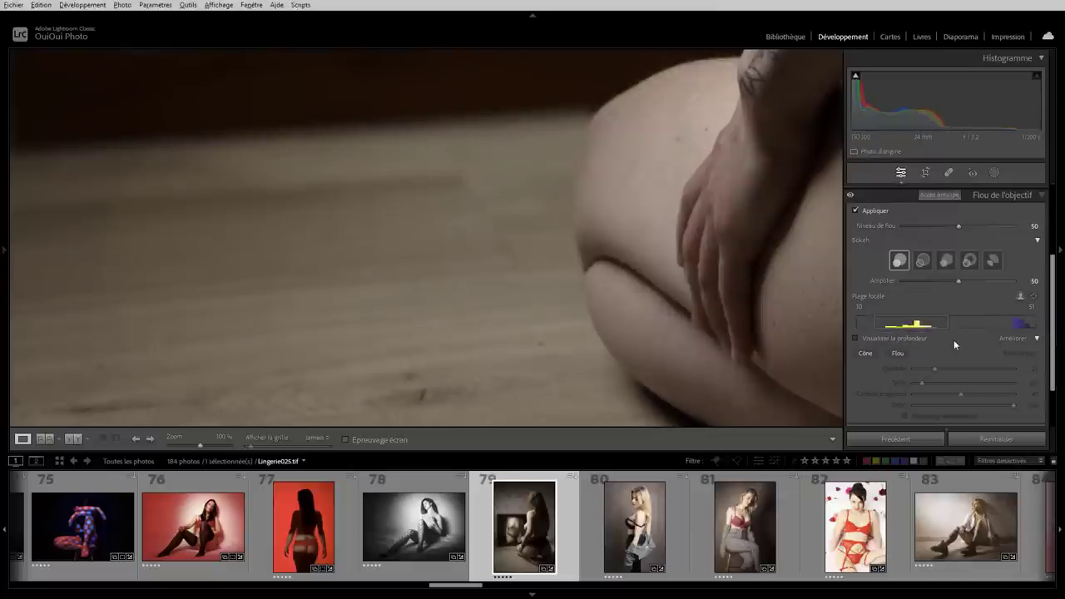
left_click_drag(953, 323, 982, 324)
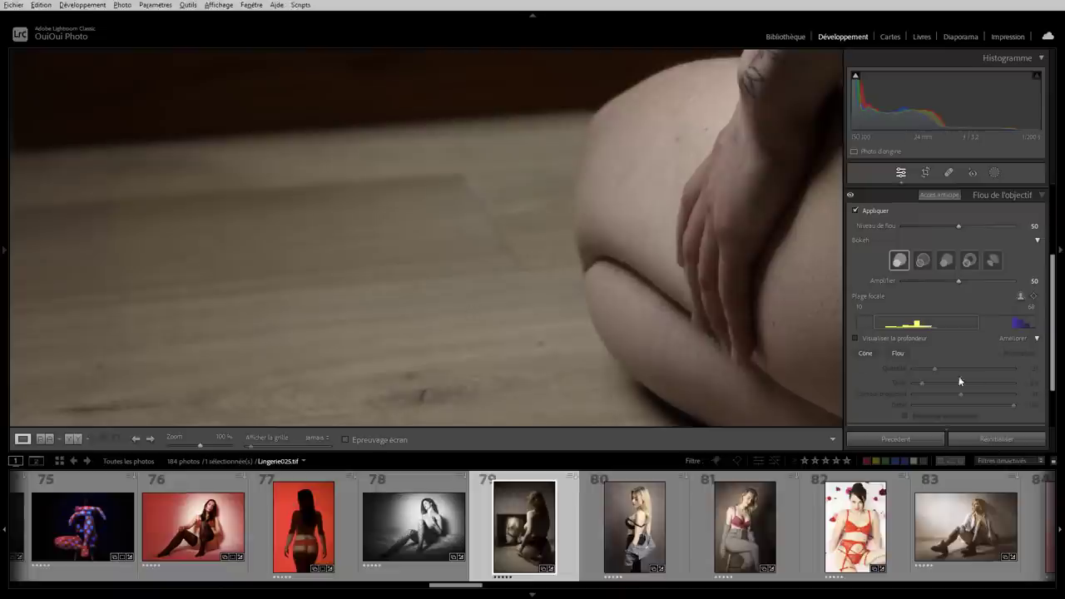
left_click(612, 175)
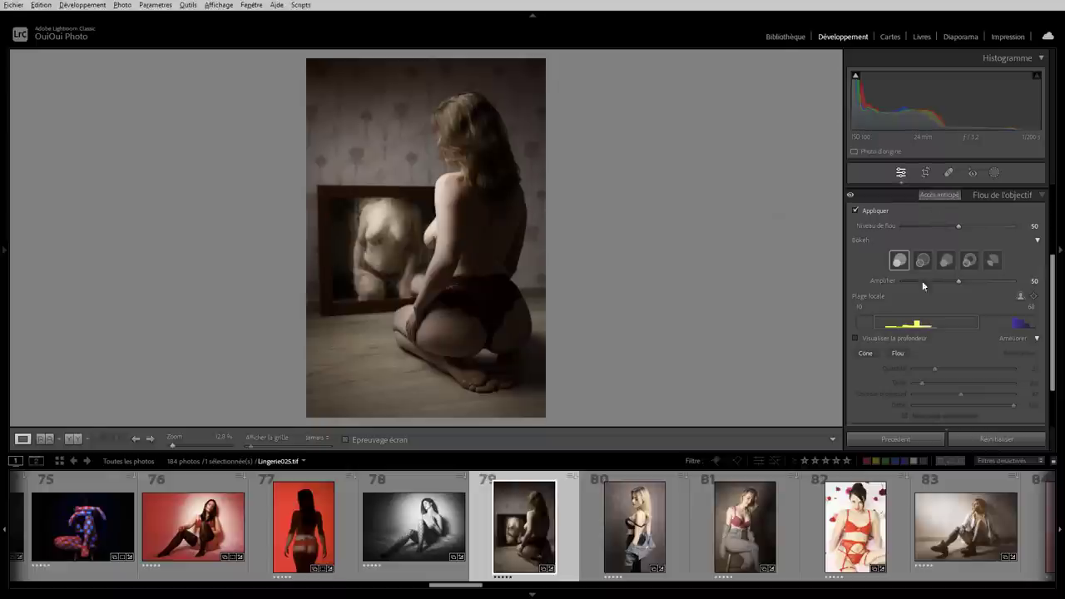
- Preview the depth map with Visualiser la profondeur, then hide it and collapse Améliorer
left_click(866, 340)
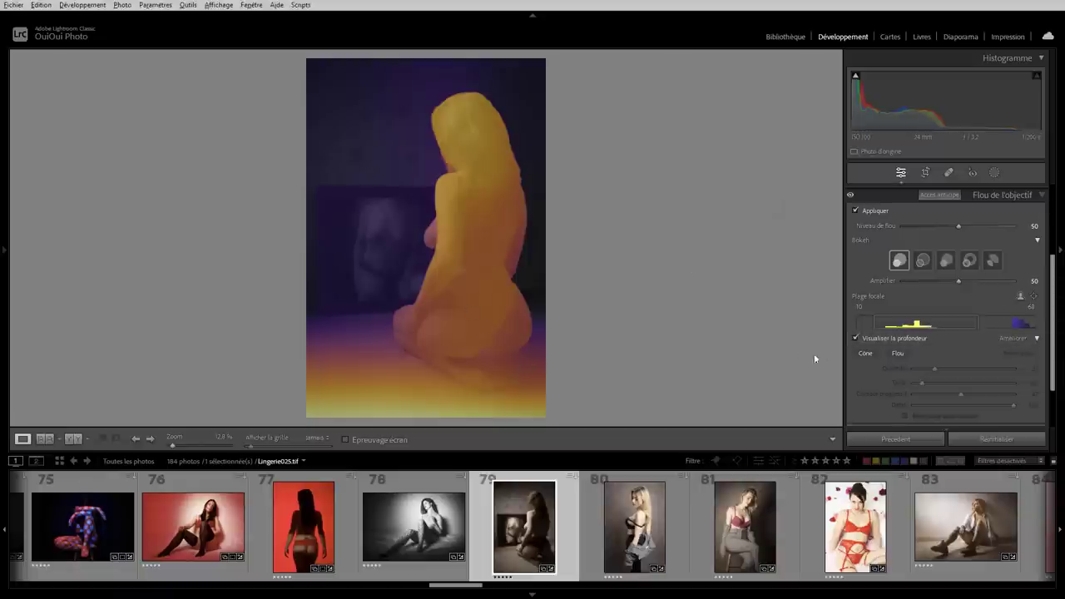
left_click(868, 341)
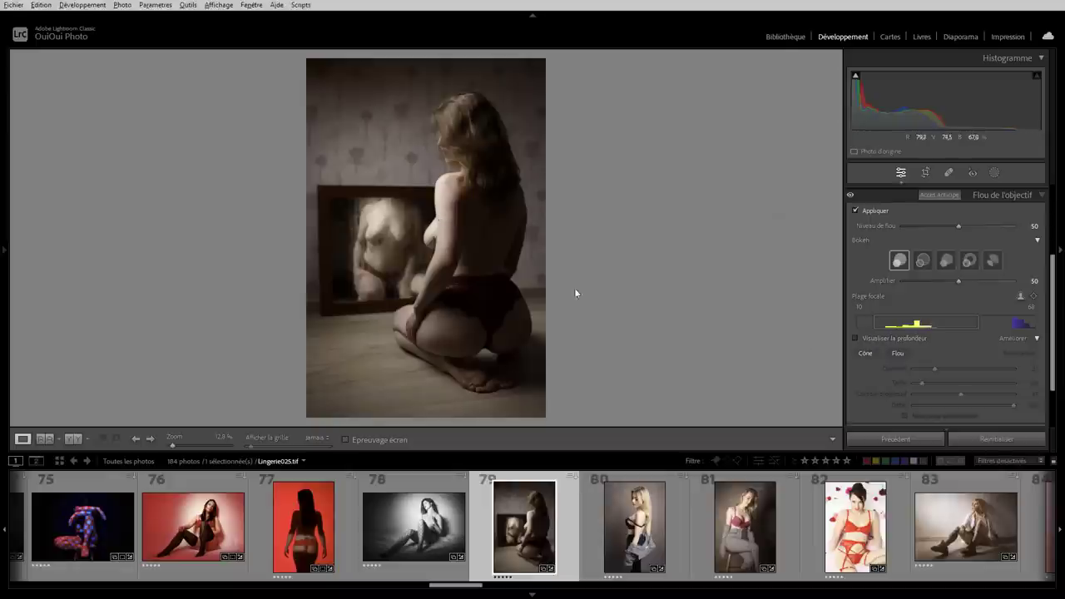
left_click(1036, 341)
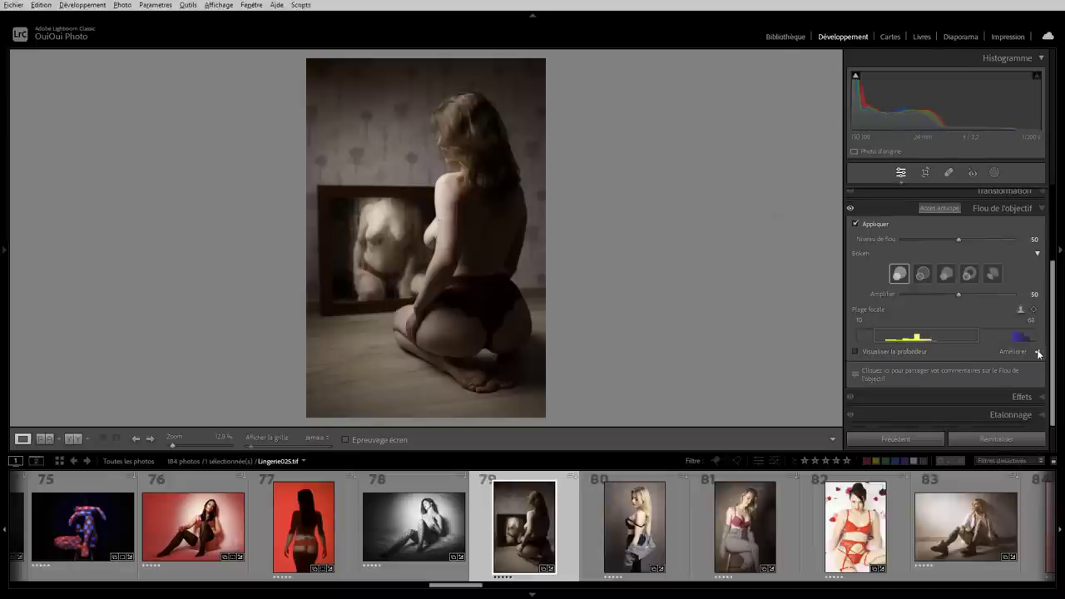
- Choose the focus refine brush with amount 100, feather 79 and flow 70
left_click(1038, 352)
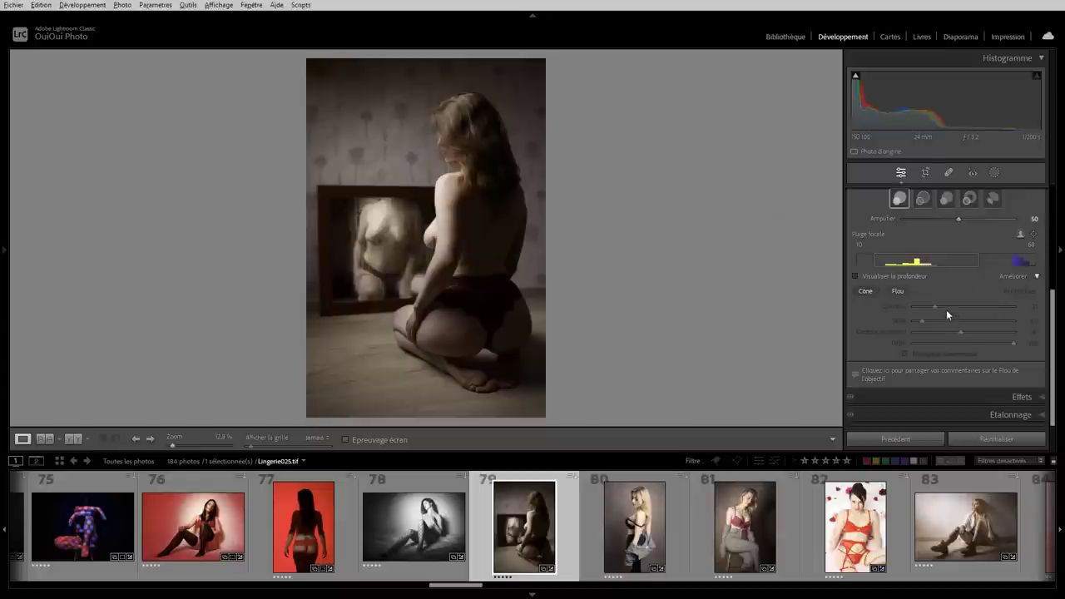
left_click(866, 292)
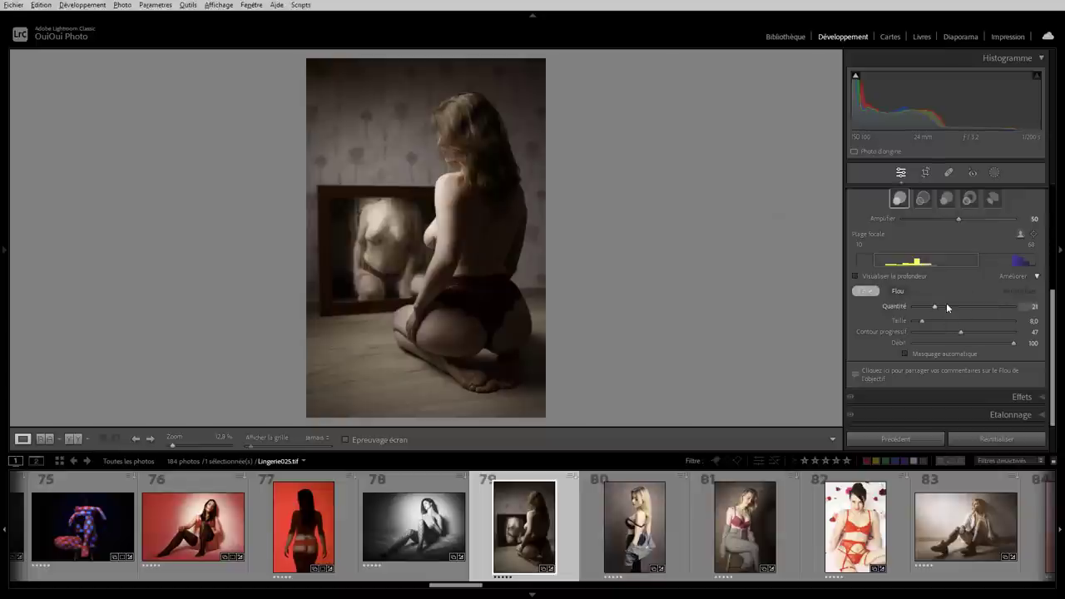
left_click_drag(936, 310, 1023, 318)
left_click_drag(962, 332, 936, 337)
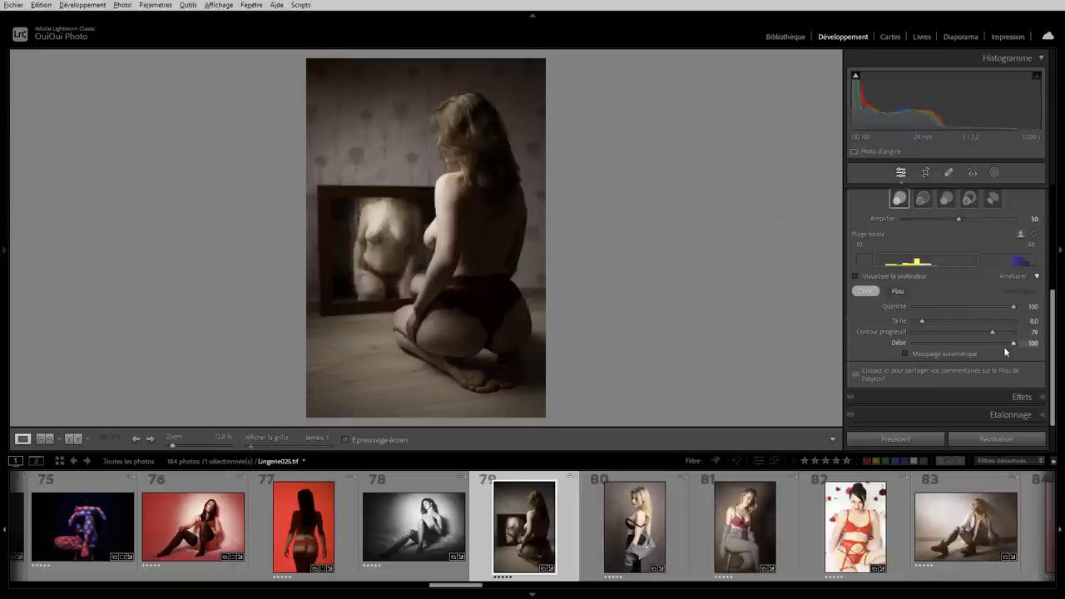
left_click_drag(1013, 342, 984, 343)
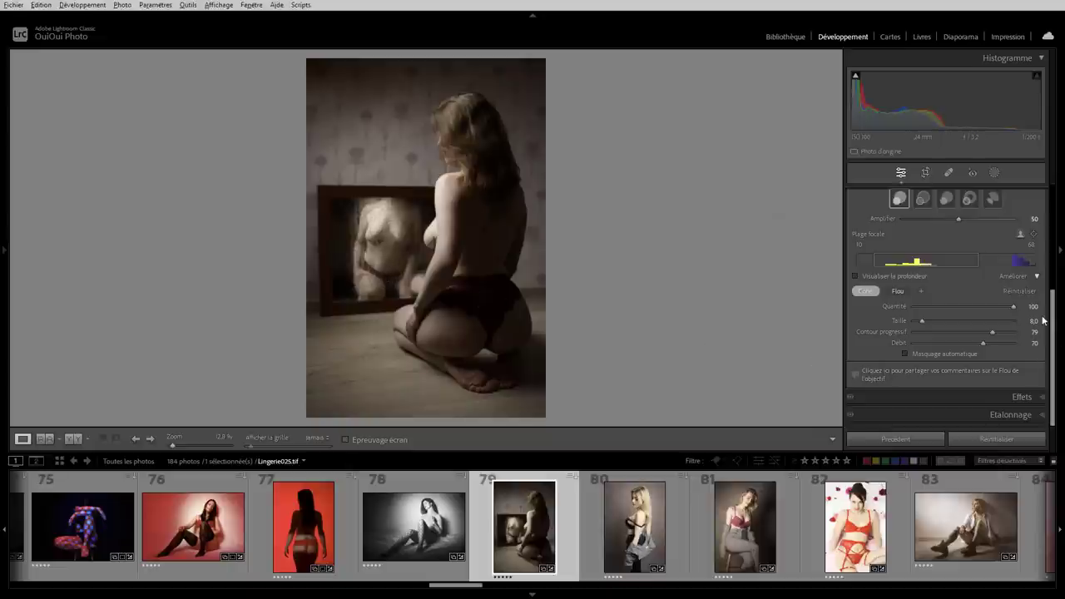
- Raise Niveau de flou to 100 and reset the Améliorer depth refinements
scroll(1055, 318, "up", 3)
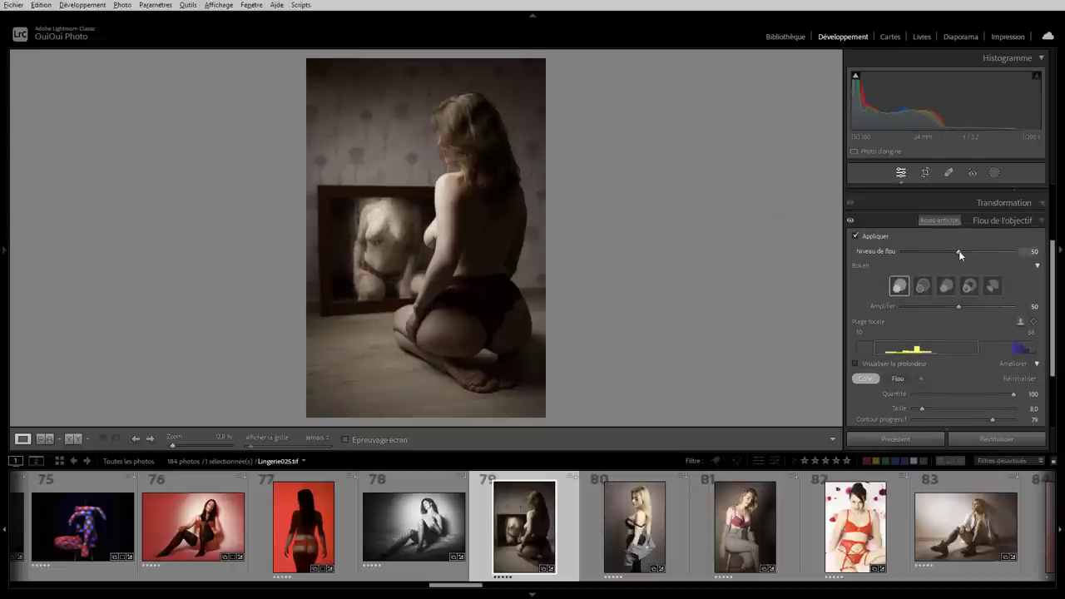
left_click_drag(960, 251, 1017, 254)
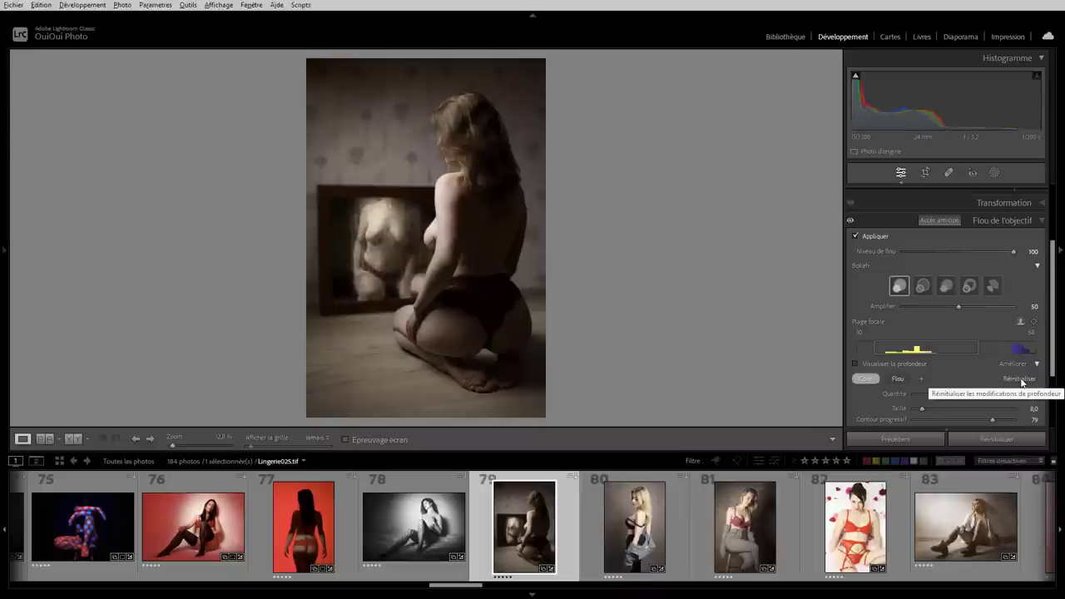
left_click(1022, 380)
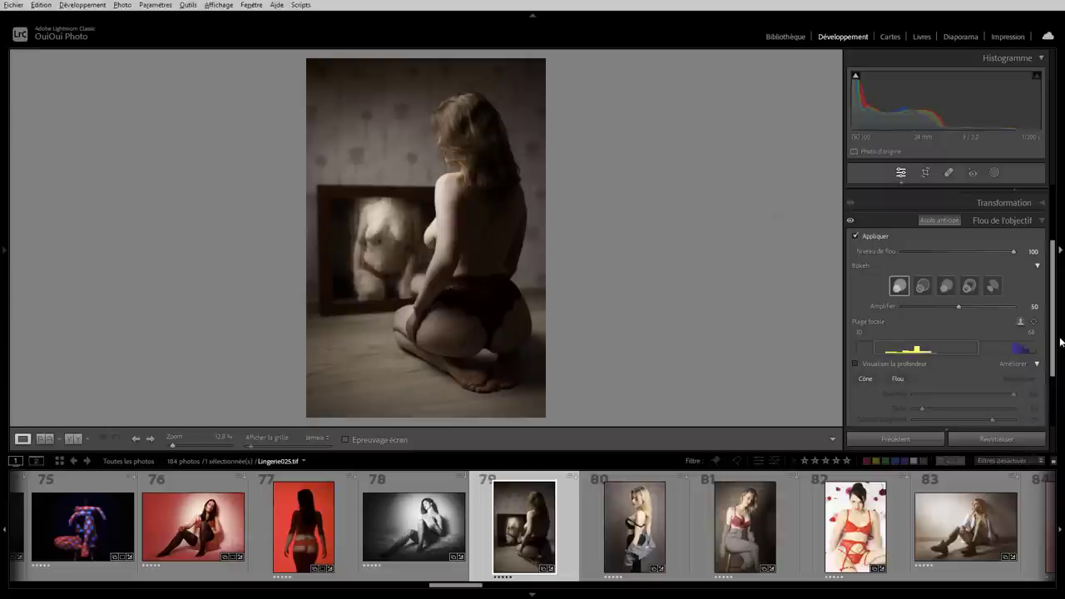
scroll(925, 309, "down", 3)
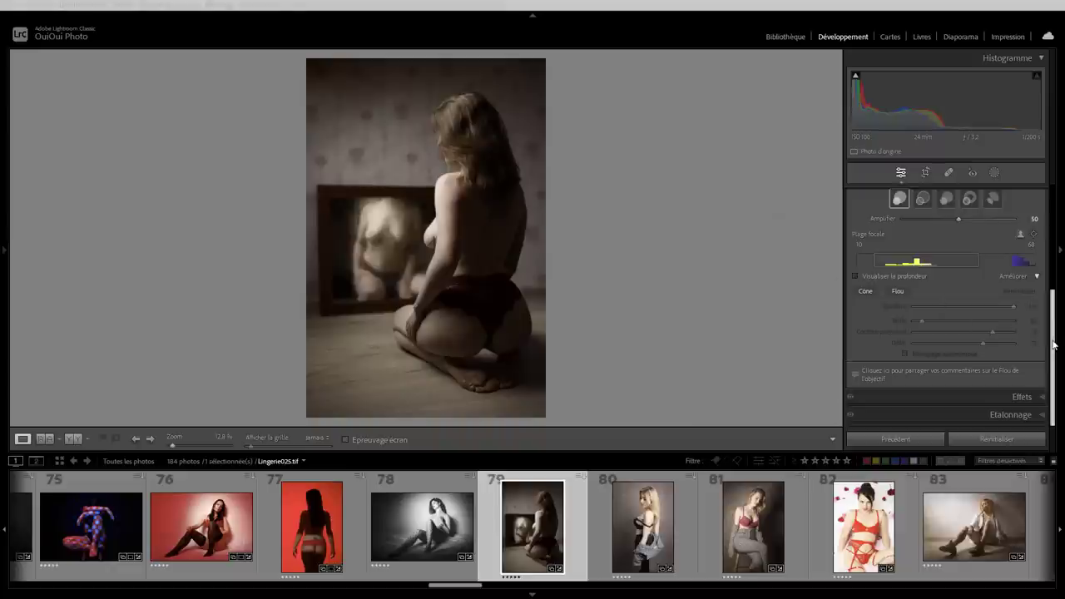
scroll(995, 256, "up", 5)
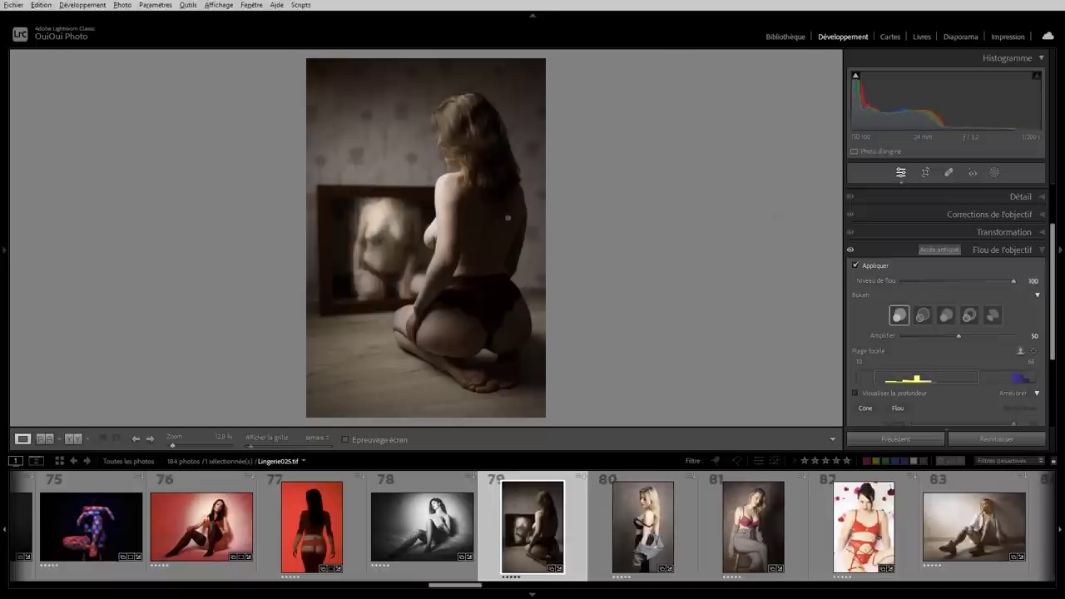
left_click(445, 160)
mouse_move(463, 136)
left_mouse_down()
mouse_move(503, 268)
mouse_move(506, 178)
left_mouse_up()
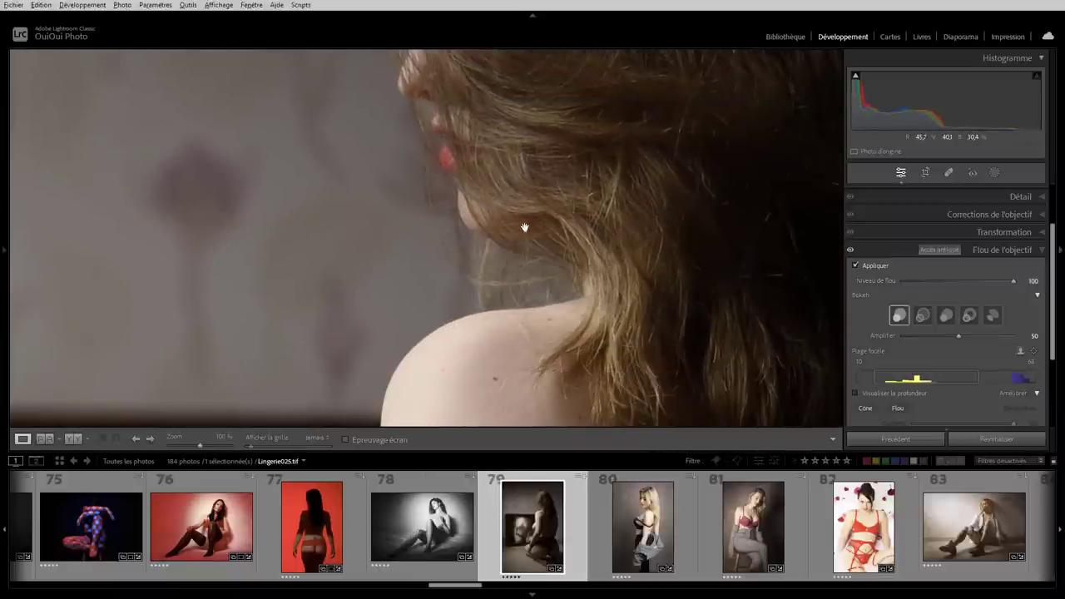
left_click_drag(540, 278, 623, 124)
left_click_drag(533, 274, 561, 191)
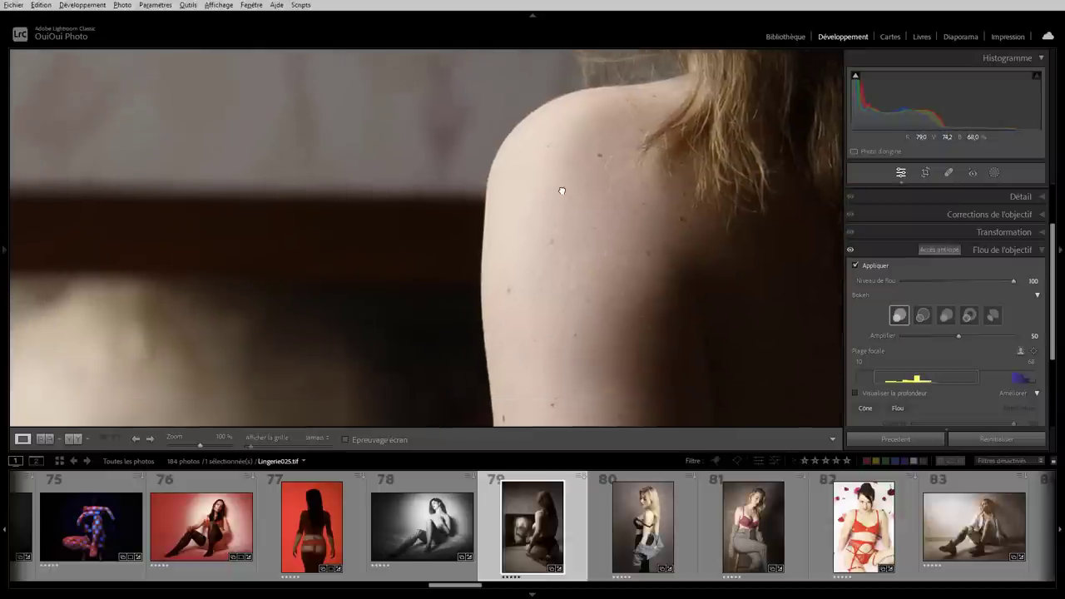
mouse_move(513, 216)
left_mouse_down()
mouse_move(525, 186)
mouse_move(509, 238)
left_mouse_up()
left_click_drag(567, 166, 606, 50)
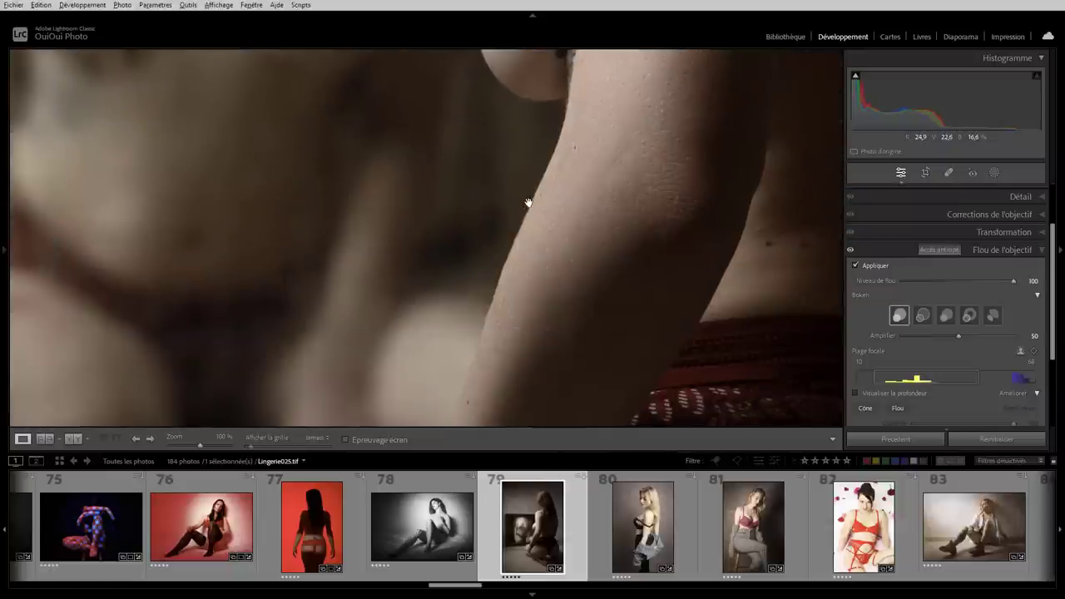
left_click(562, 169)
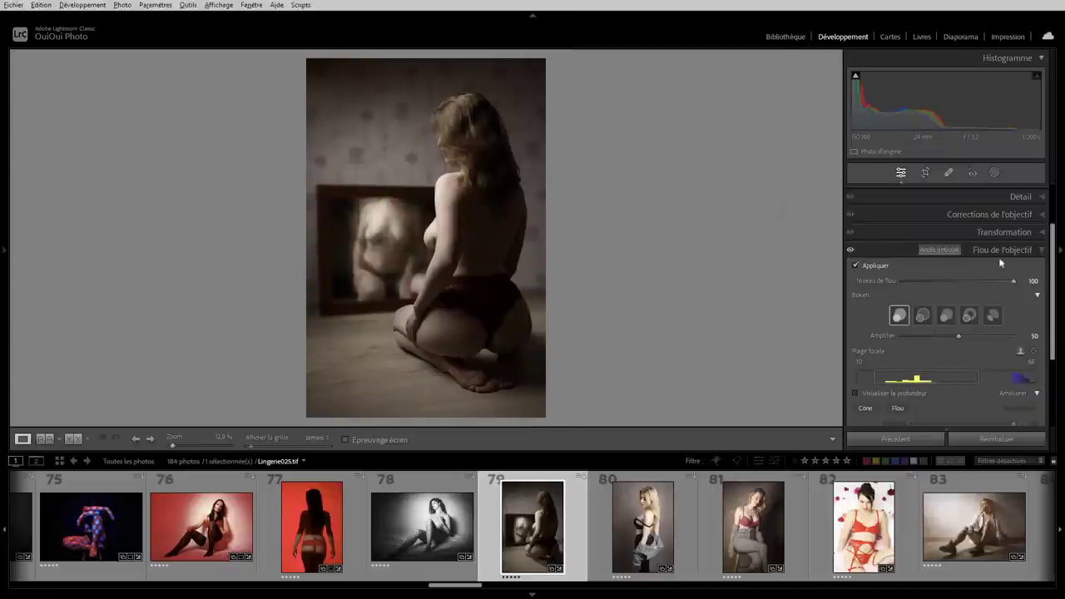
- Collapse the lens blur panel and open photo 71, Lingerie038.tif, from the filmstrip
left_click(1042, 252)
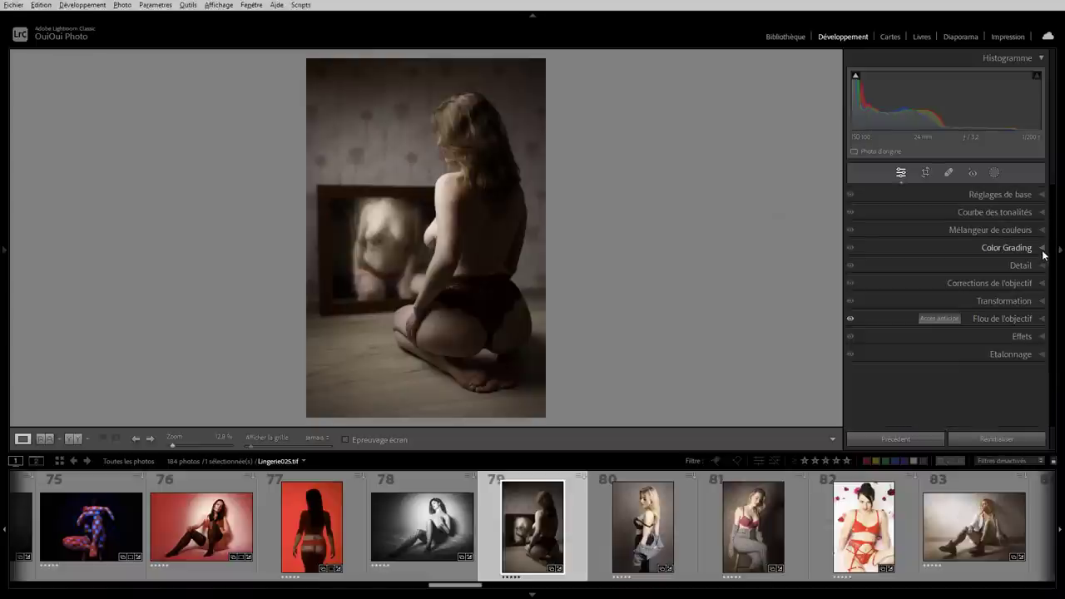
left_click(1044, 230)
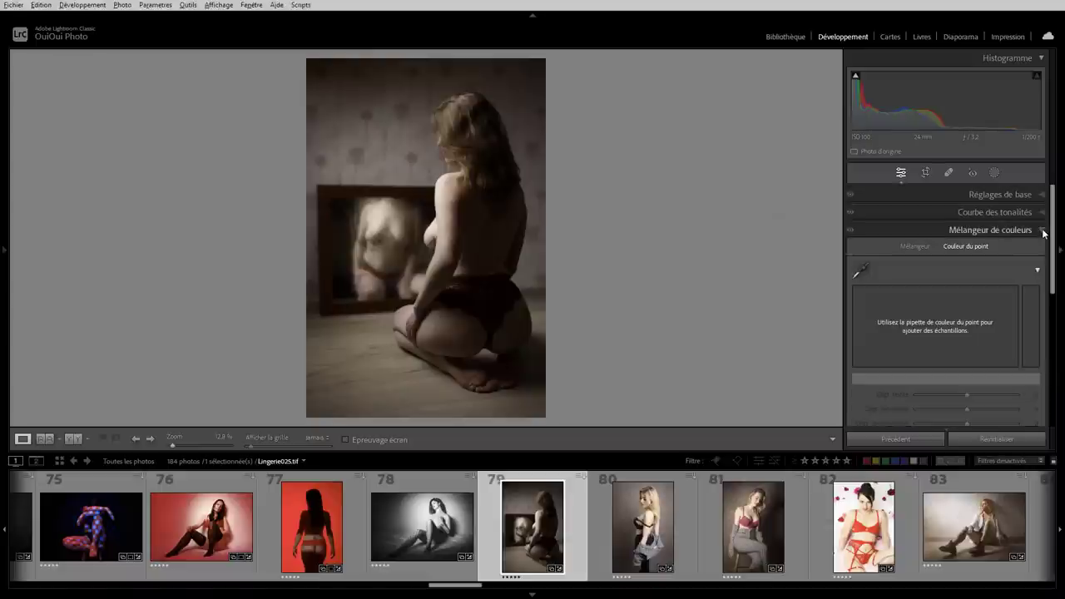
left_click(1044, 231)
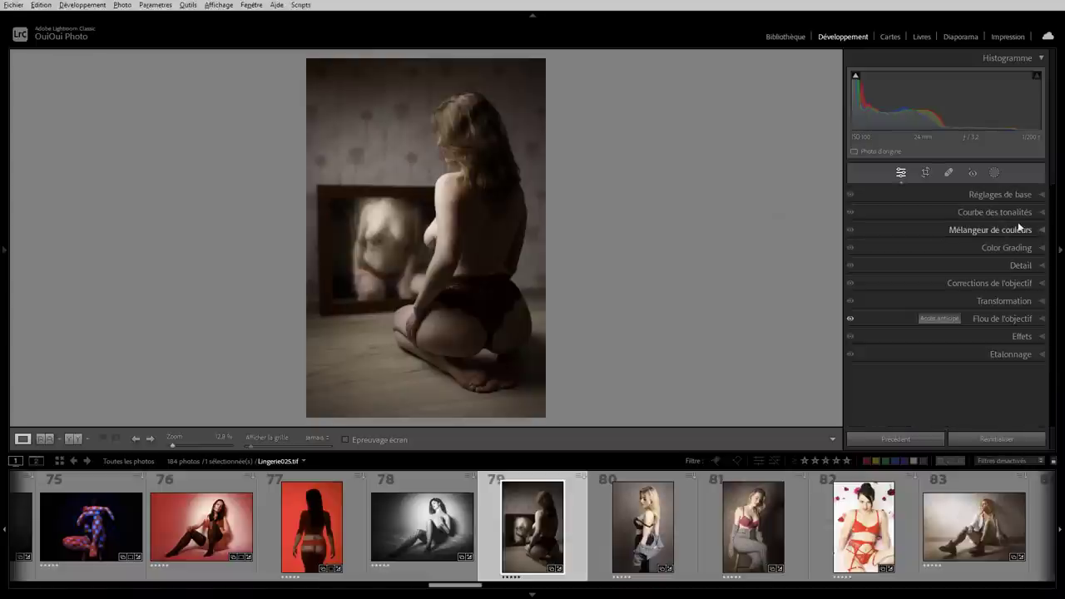
left_click_drag(479, 589, 439, 591)
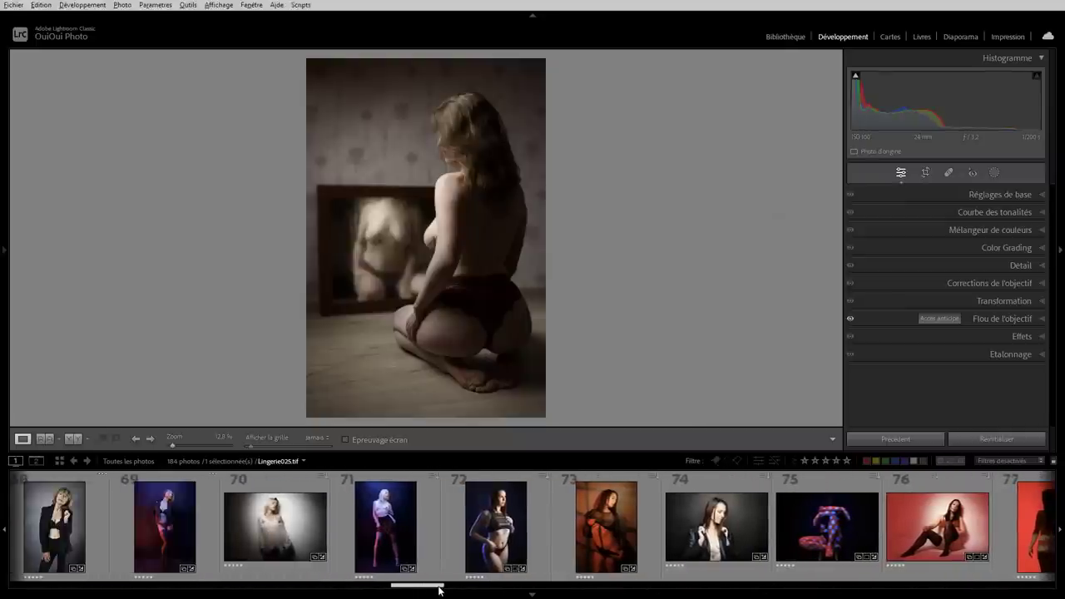
left_click(383, 525)
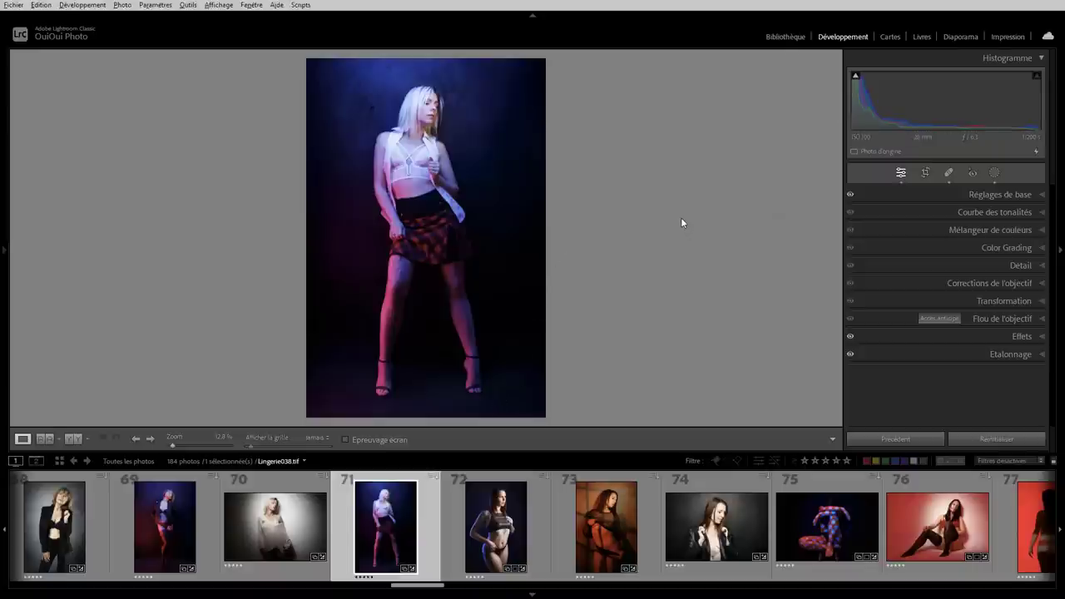
- Expand the Color Mixer's HSL sliders and hide the side panels to enlarge the photo
left_click(1044, 231)
left_click(913, 246)
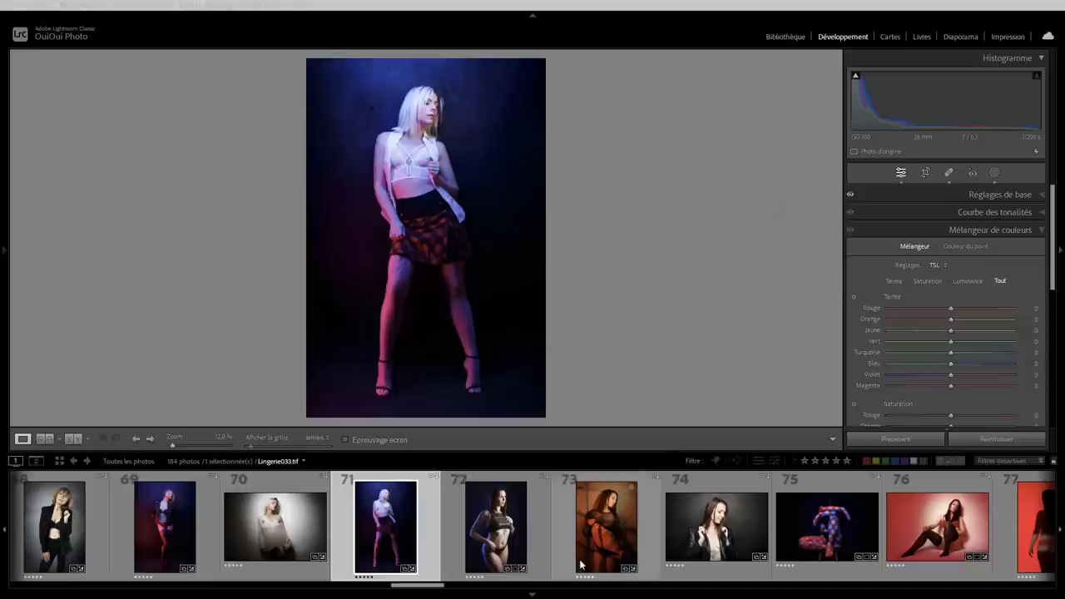
left_click(531, 594)
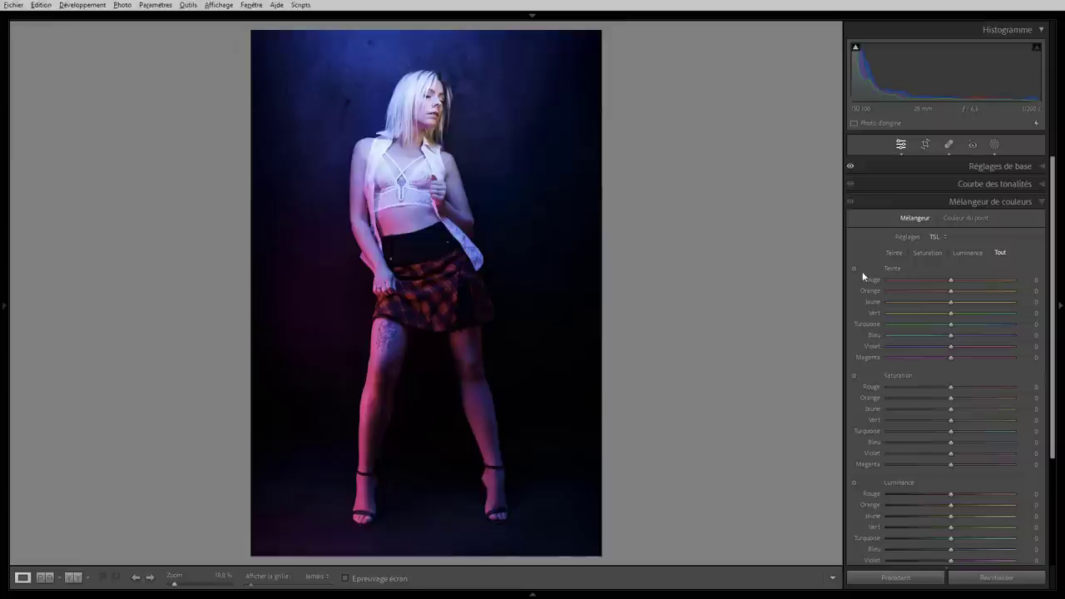
- Try the per-colour Color mode, then return the mixer to HSL with all sliders shown
left_click(933, 236)
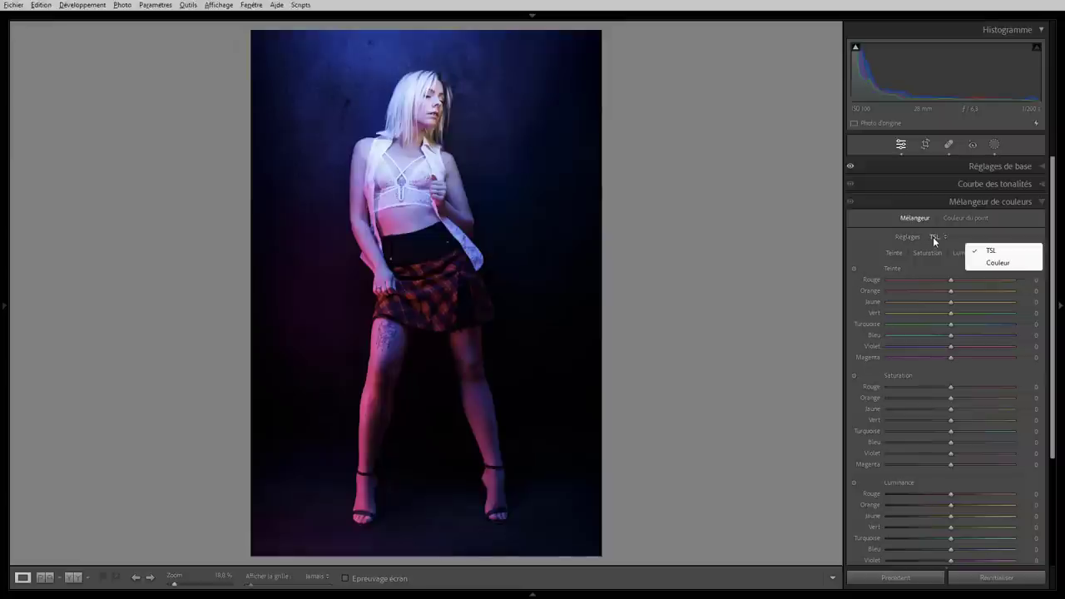
left_click(995, 262)
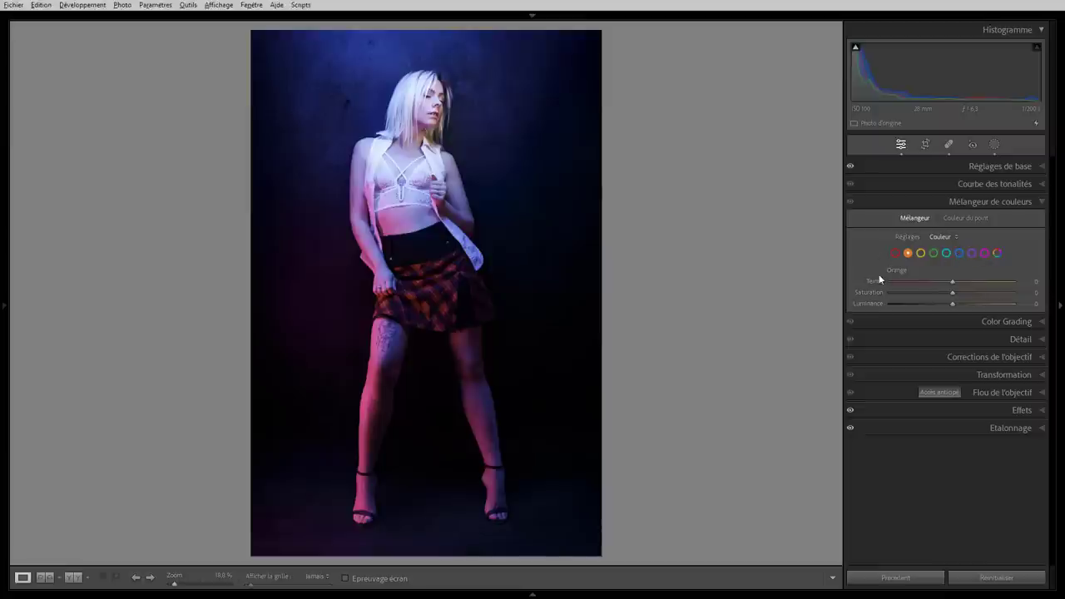
left_click(997, 254)
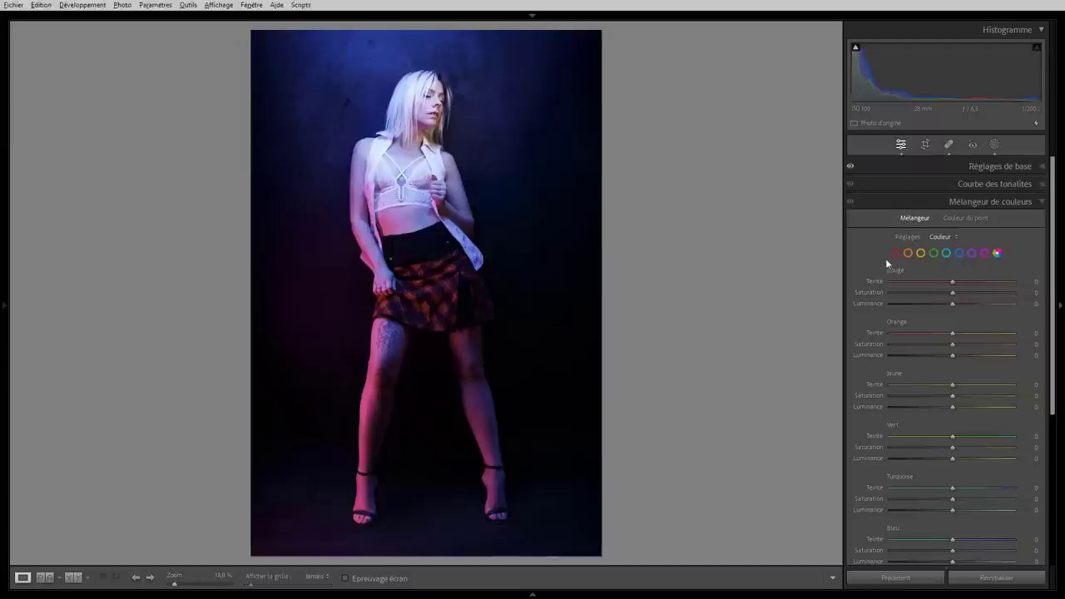
left_click(896, 255)
left_click(937, 237)
left_click(989, 253)
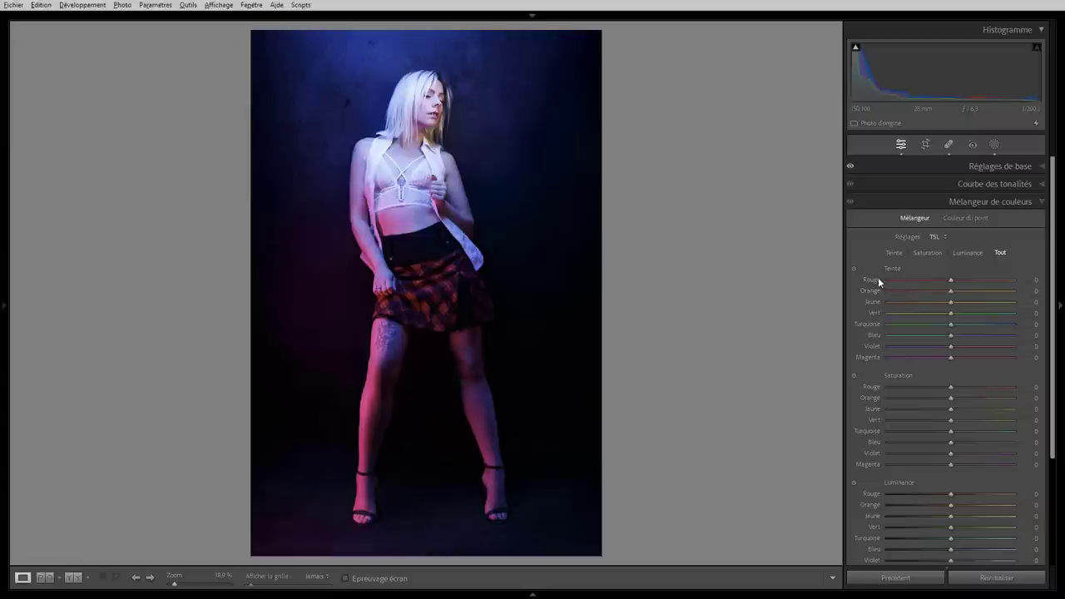
- In Point Color, sample the pink neon skin tone near the legs
left_click(962, 219)
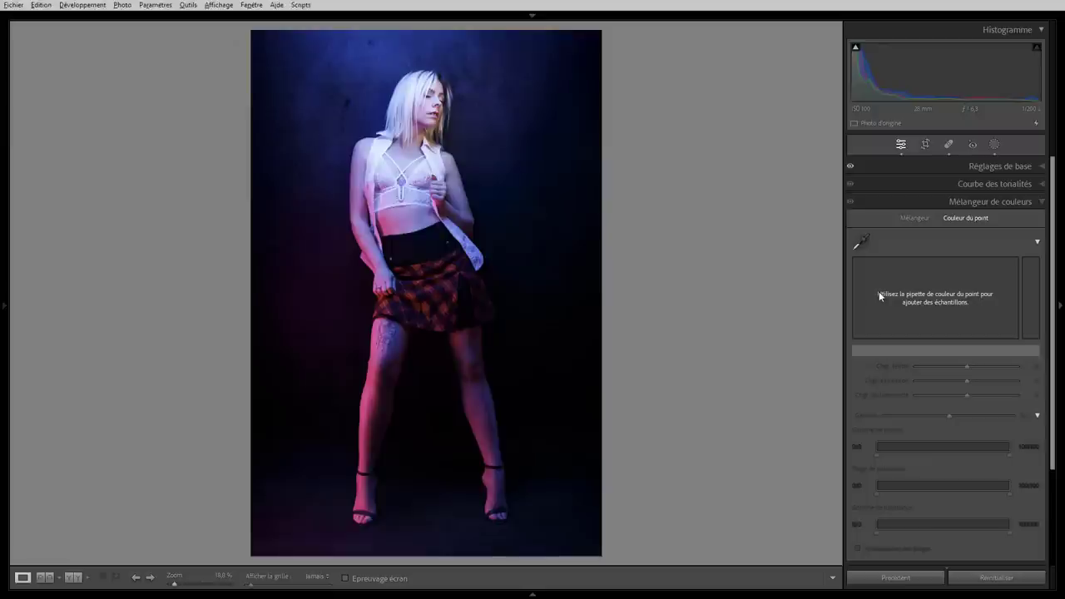
left_click(863, 244)
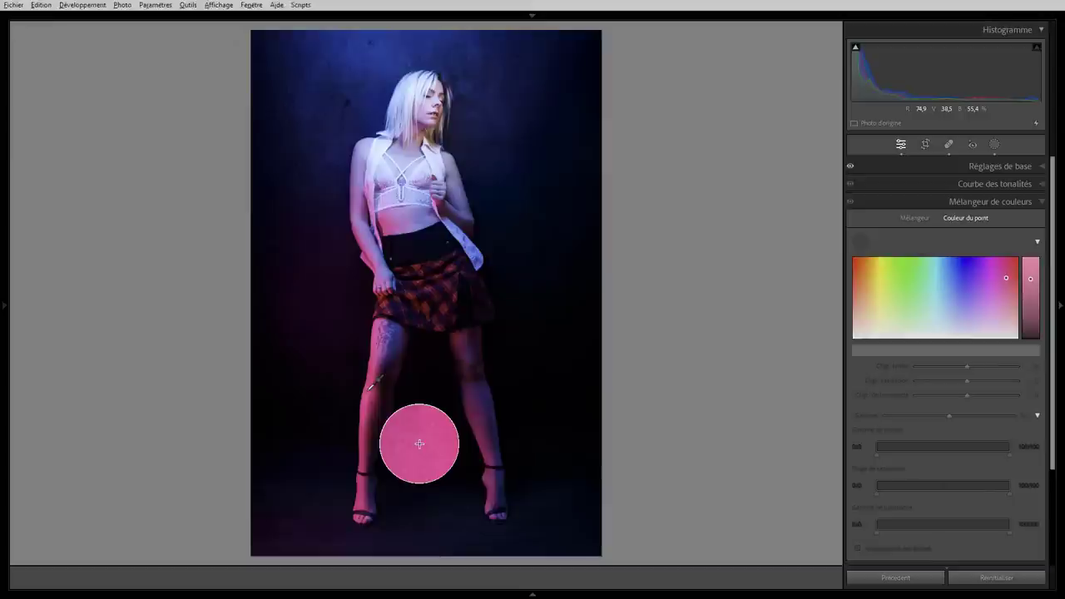
left_click(369, 388)
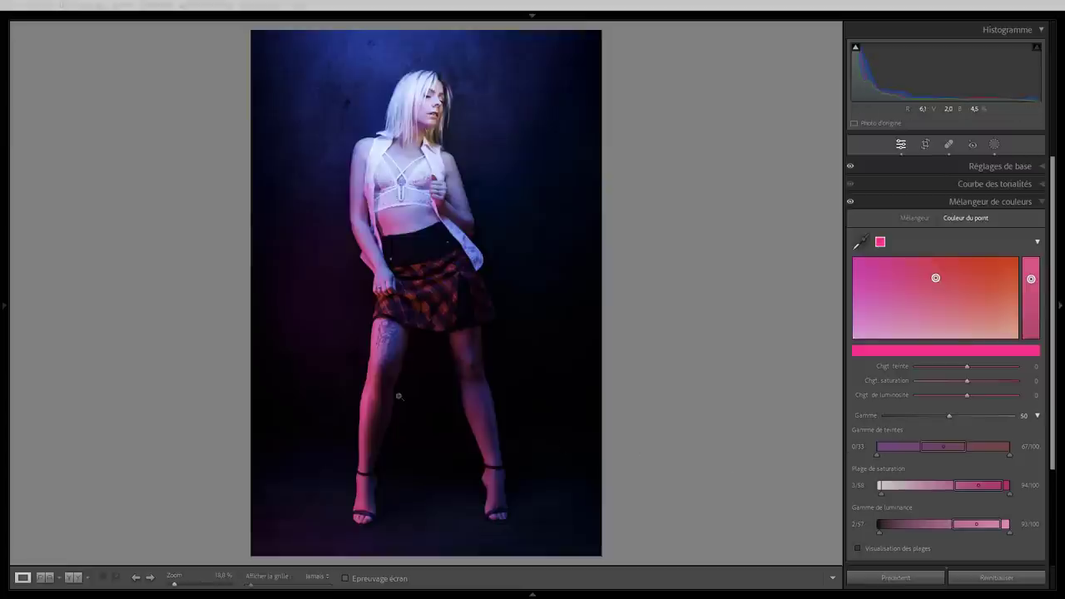
- Test a hue shift on the pink tone, then reset hue and luminance shifts to zero
mouse_move(966, 368)
left_mouse_down()
mouse_move(946, 365)
mouse_move(1019, 382)
mouse_move(908, 397)
mouse_move(1022, 397)
mouse_move(969, 397)
left_mouse_up()
double_click(980, 366)
double_click(967, 395)
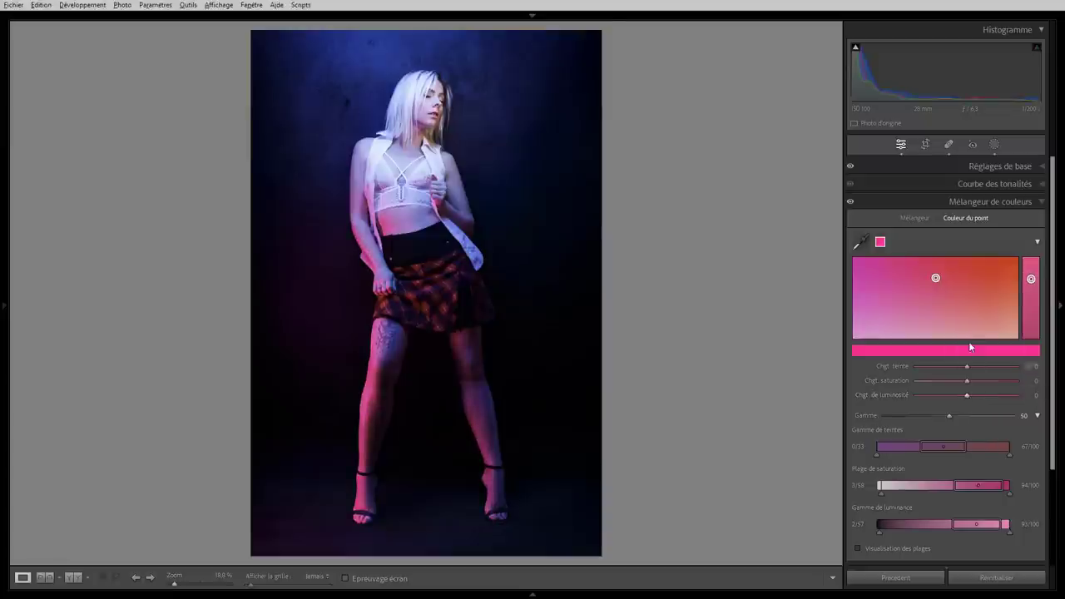
- Sample the blue backdrop light as a second point colour and set its Hue Shift to 60
left_click(861, 243)
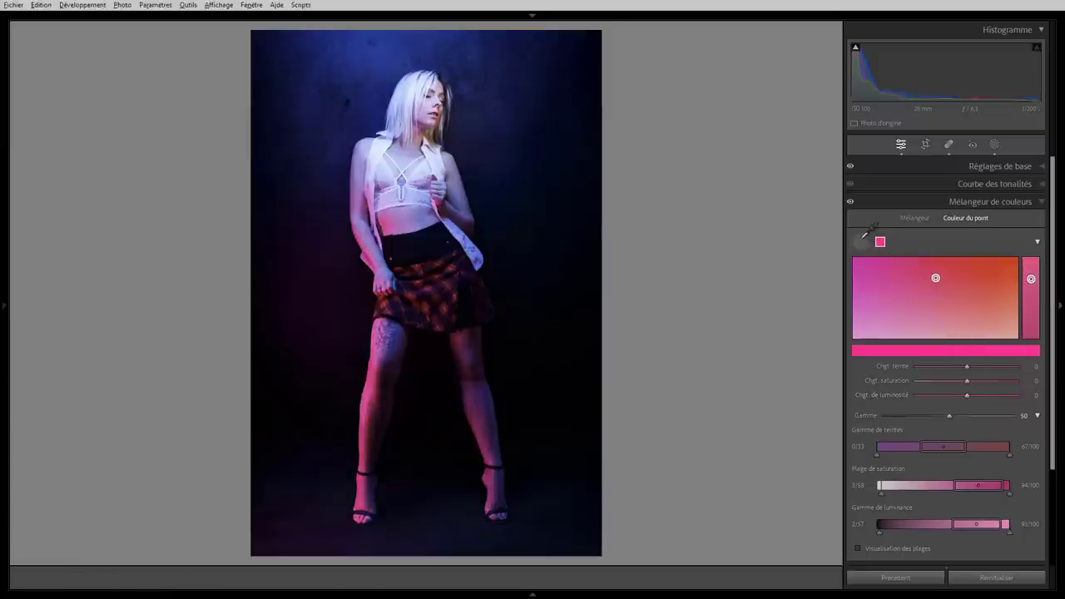
left_click(434, 109)
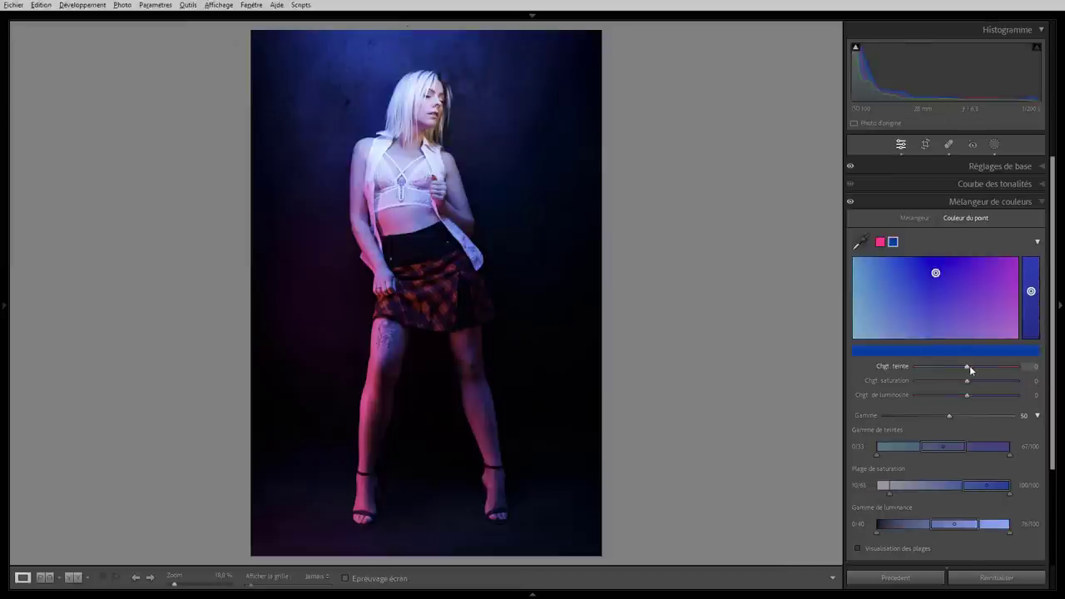
mouse_move(968, 367)
left_mouse_down()
mouse_move(1005, 367)
mouse_move(996, 367)
left_mouse_up()
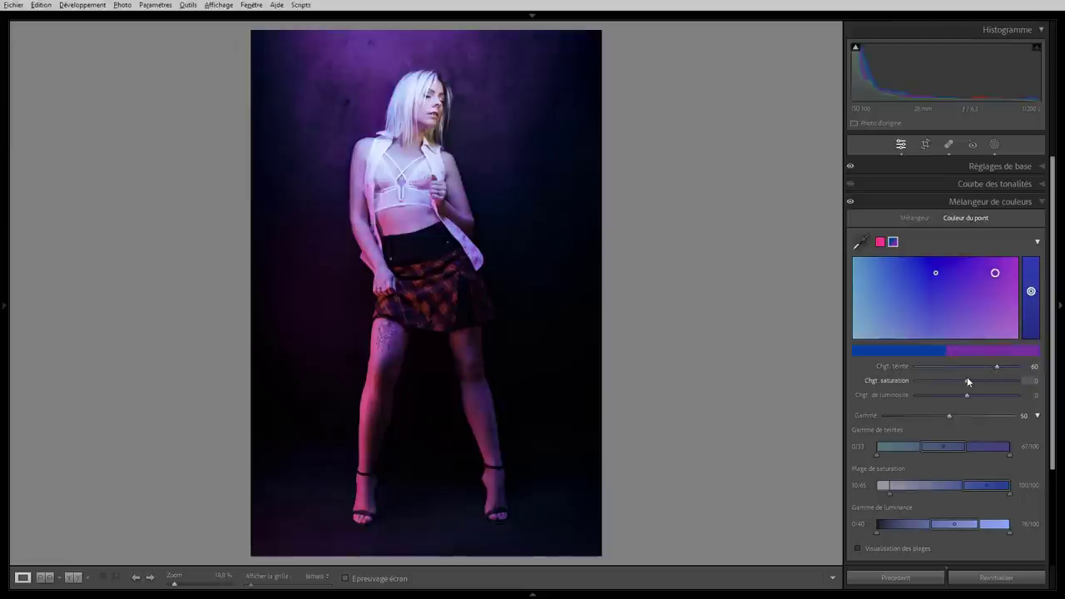
mouse_move(968, 380)
left_mouse_down()
mouse_move(1012, 381)
mouse_move(966, 381)
left_mouse_up()
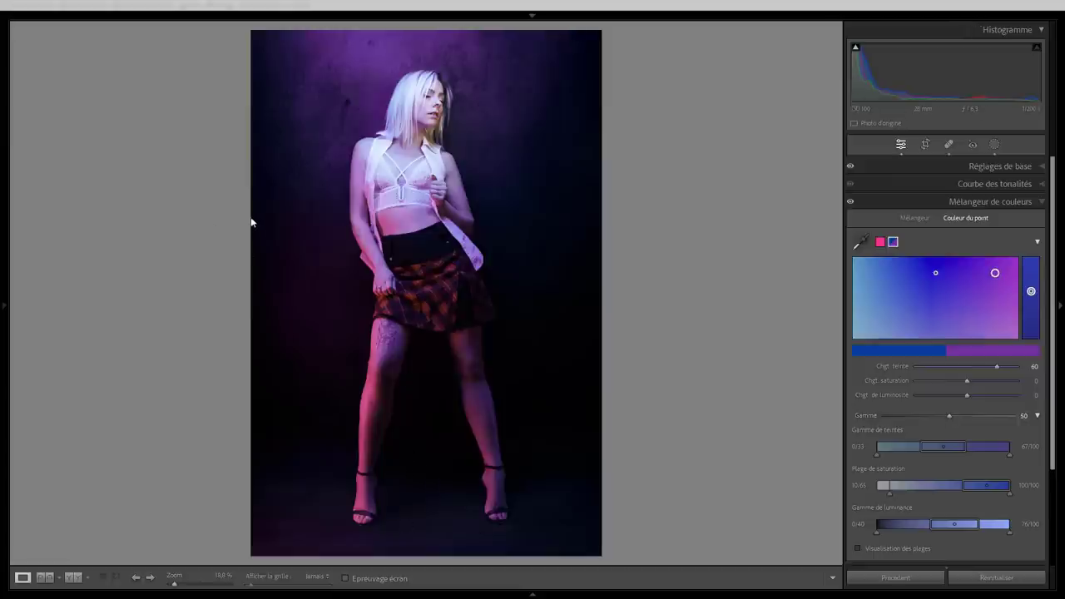
- Set the pink sample's hue, saturation and luminance shifts to 100, viewing the leg at 100%
left_click(881, 242)
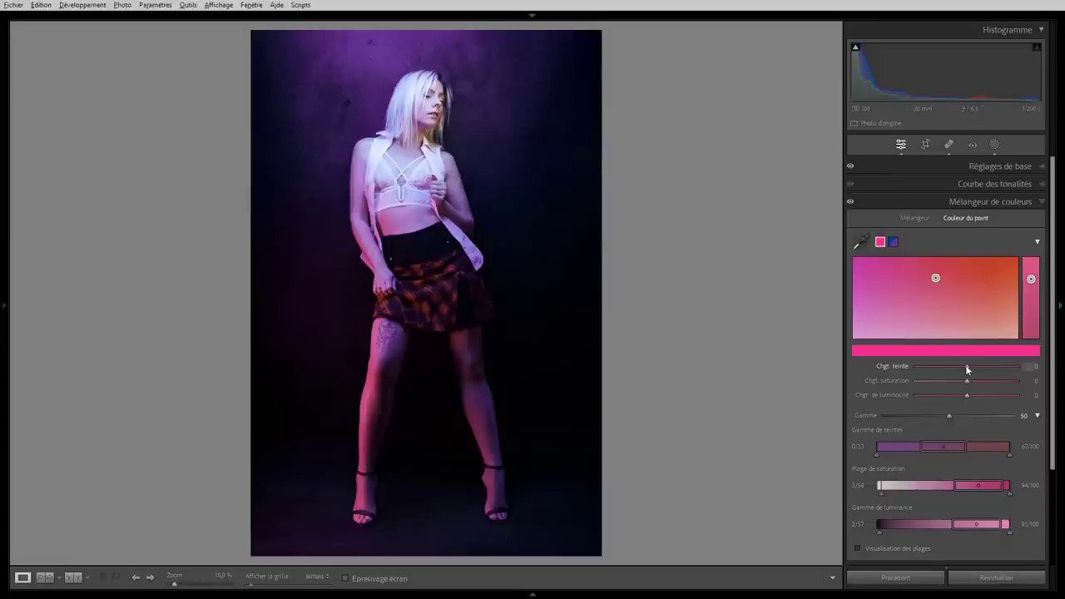
mouse_move(969, 366)
left_mouse_down()
mouse_move(1017, 367)
mouse_move(1017, 394)
left_mouse_up()
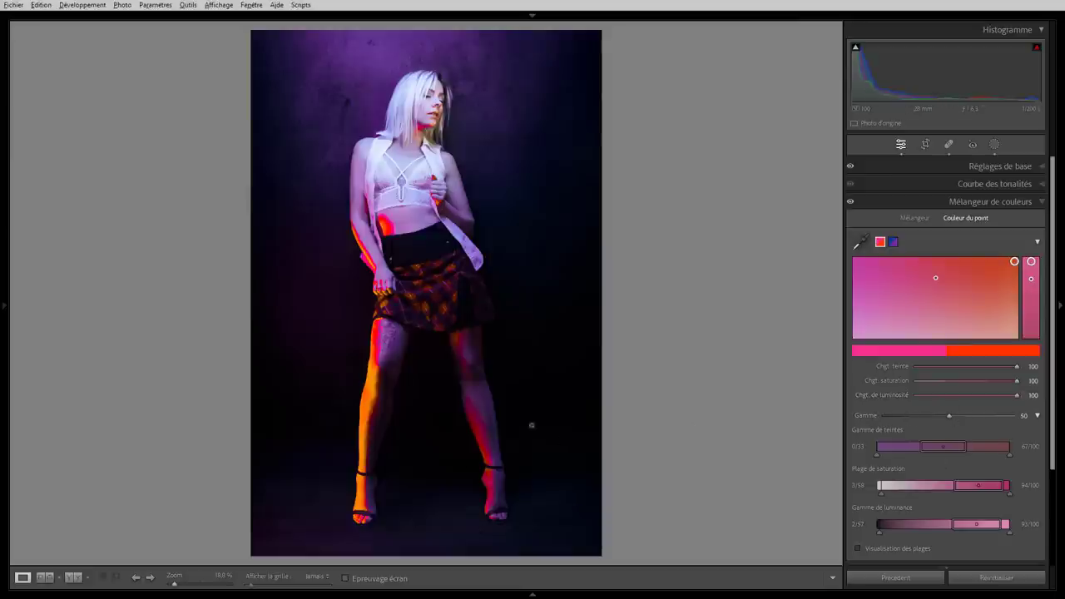
left_click(400, 428)
mouse_move(439, 399)
left_mouse_down()
mouse_move(561, 349)
mouse_move(561, 338)
left_mouse_up()
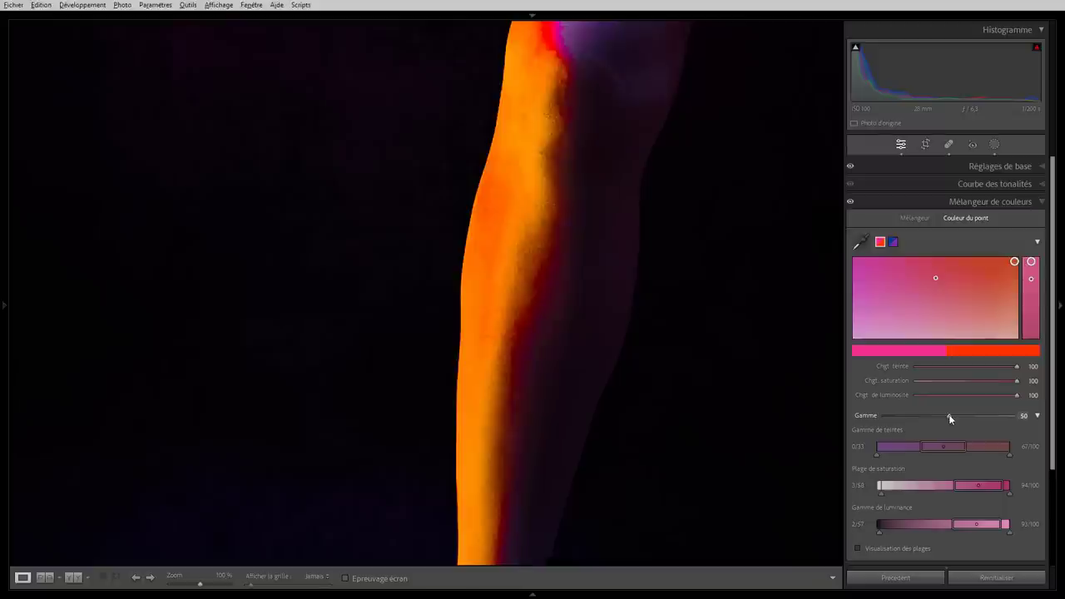
- Compare the pink sample's Range from 0 to full, leaving it at 100
left_click_drag(950, 416, 941, 416)
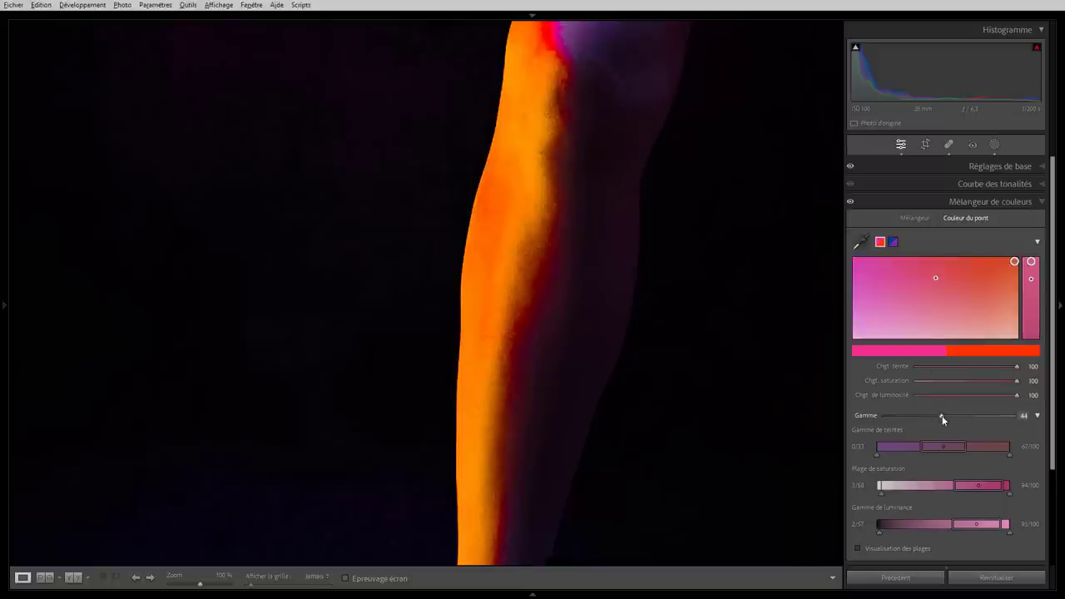
left_click_drag(942, 415, 881, 412)
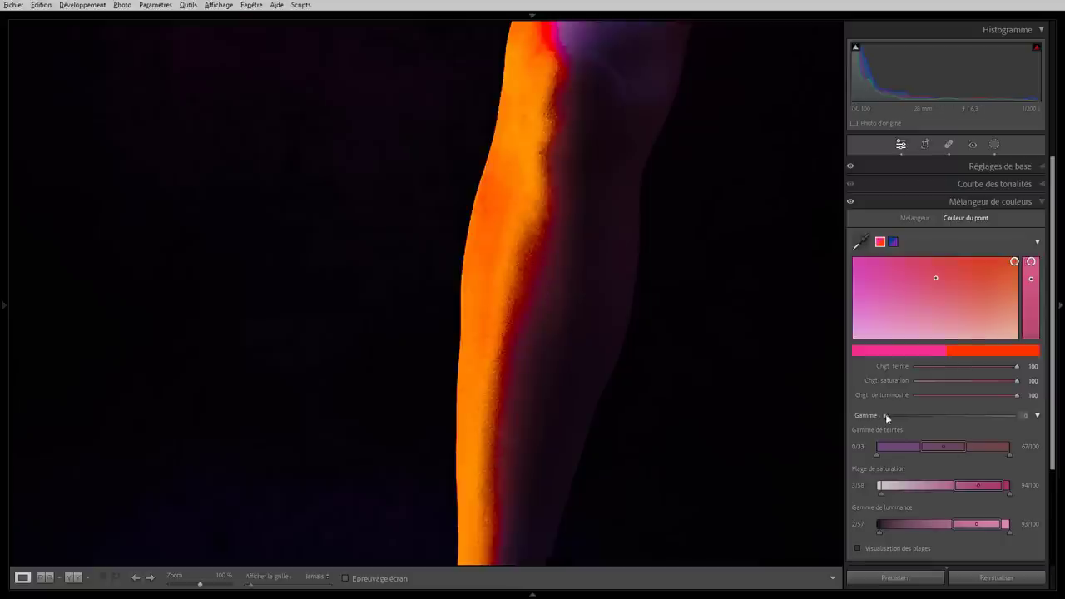
left_click_drag(885, 415, 1014, 414)
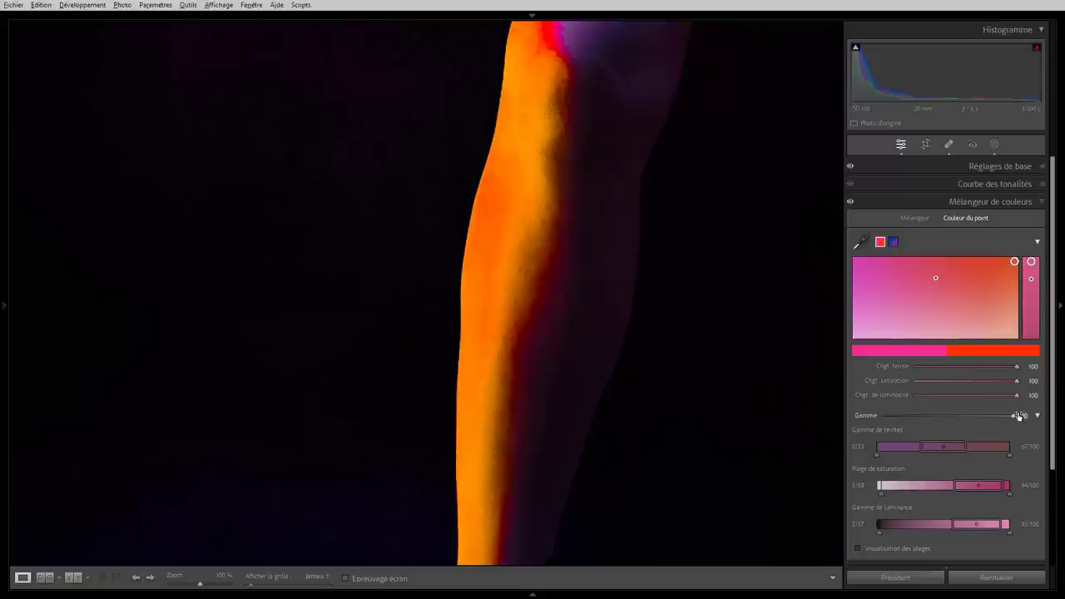
mouse_move(1016, 415)
left_mouse_down()
mouse_move(892, 418)
mouse_move(1045, 415)
left_mouse_up()
mouse_move(1015, 416)
left_mouse_down()
mouse_move(897, 407)
mouse_move(1023, 418)
left_mouse_up()
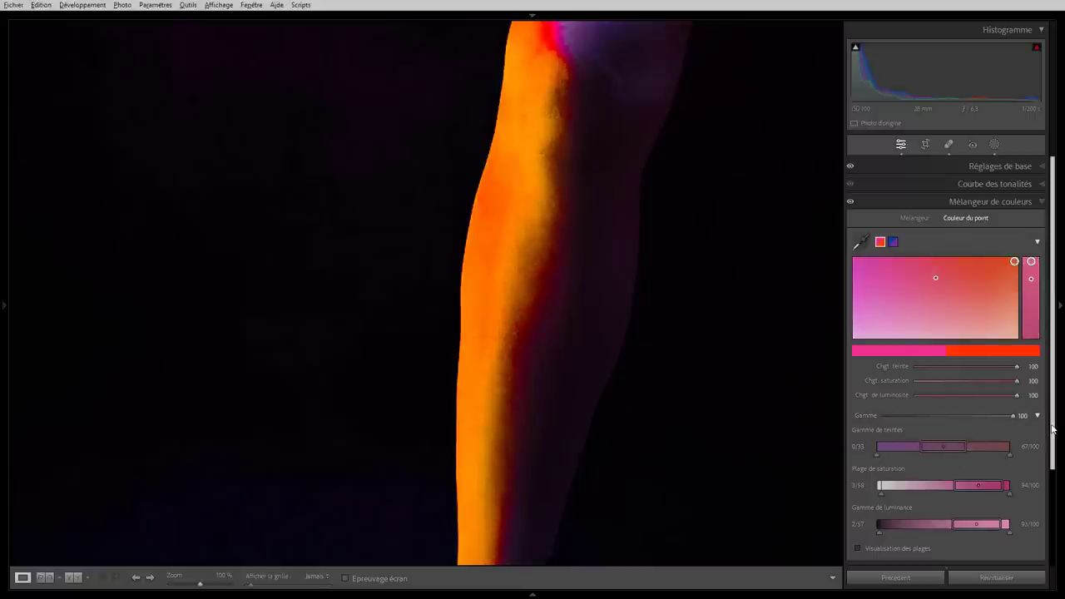
- Extend the pink sample's luminance range into darker tones, easing the falloff back to 40
scroll(1053, 428, "down", 2)
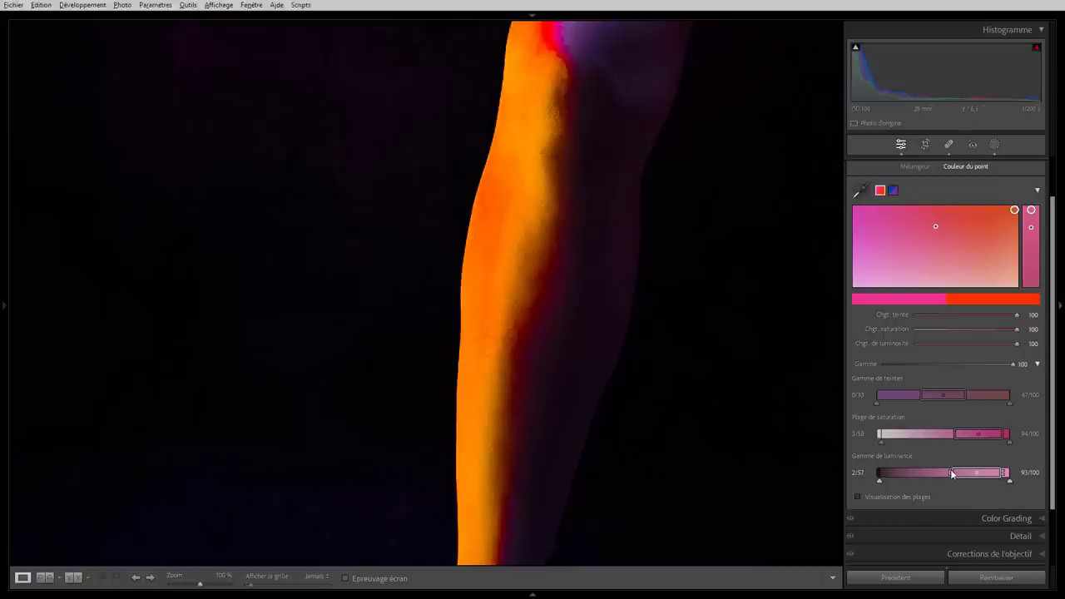
mouse_move(952, 474)
left_mouse_down()
mouse_move(875, 474)
mouse_move(949, 475)
left_mouse_up()
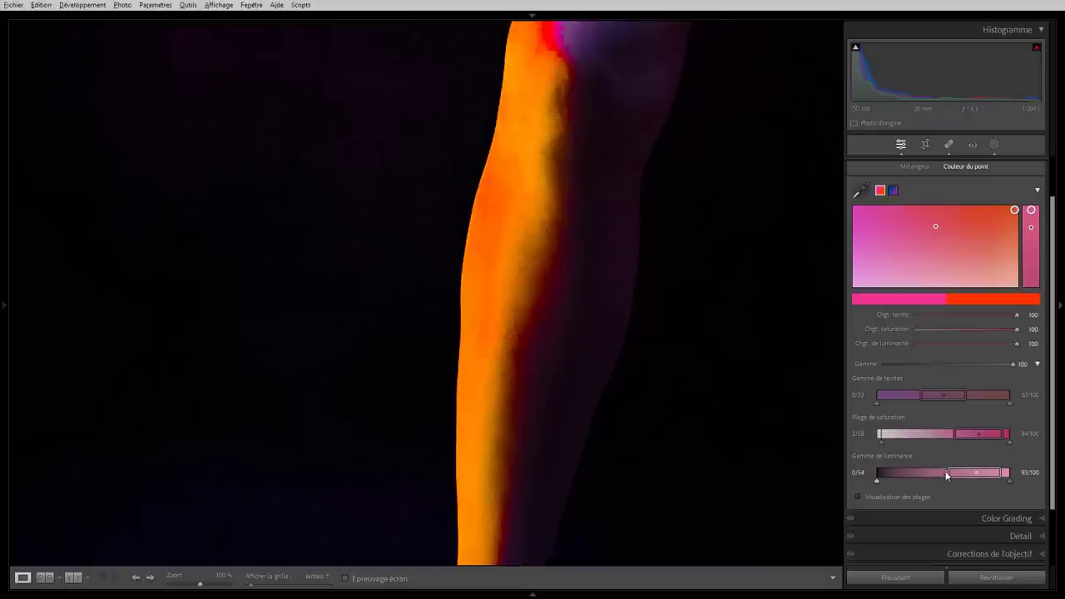
left_click_drag(947, 476, 871, 474)
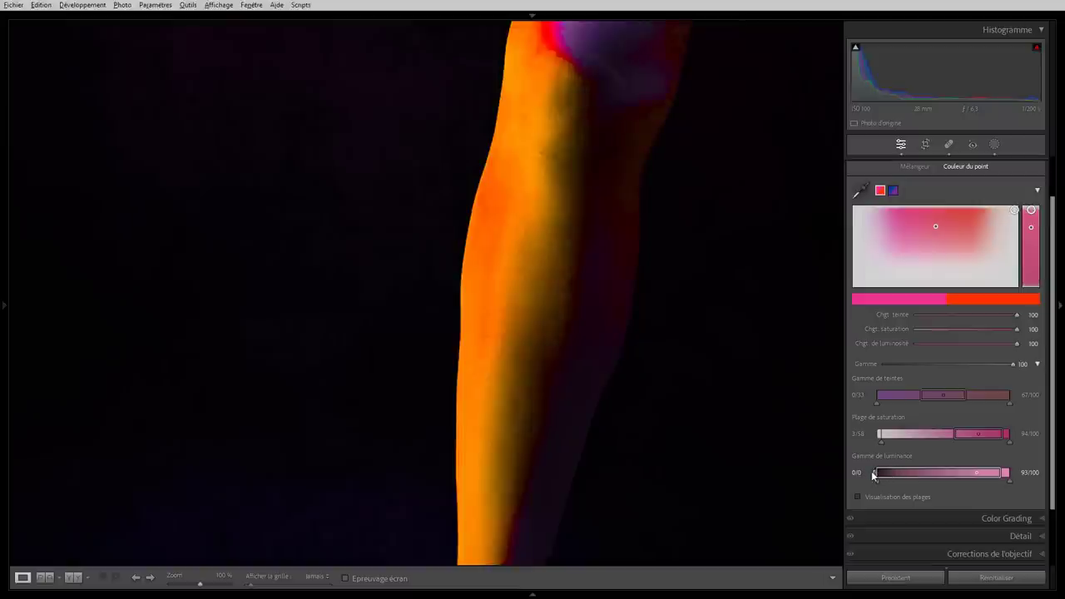
left_click_drag(873, 475, 990, 474)
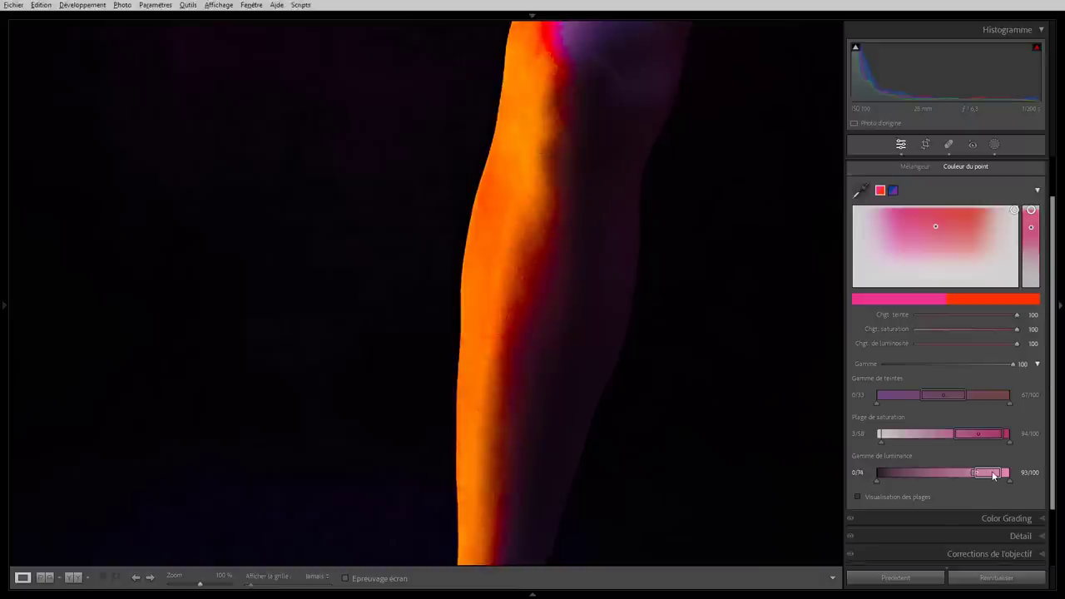
mouse_move(992, 475)
left_mouse_down()
mouse_move(872, 473)
mouse_move(900, 474)
left_mouse_up()
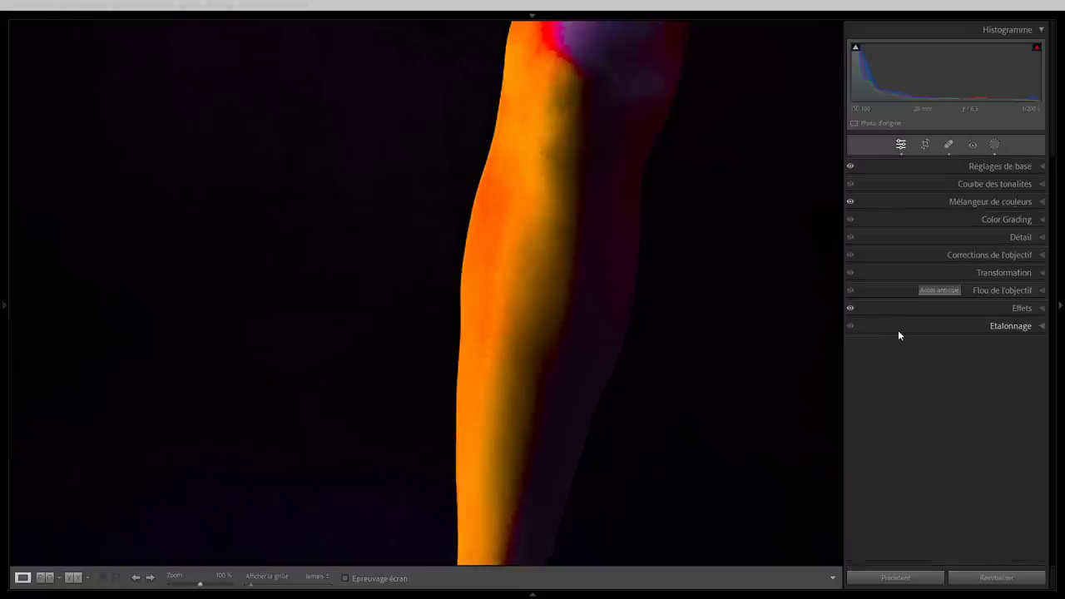
- Open Masking, expand the mask's Point Color section, and scroll through the mask settings
left_click(994, 145)
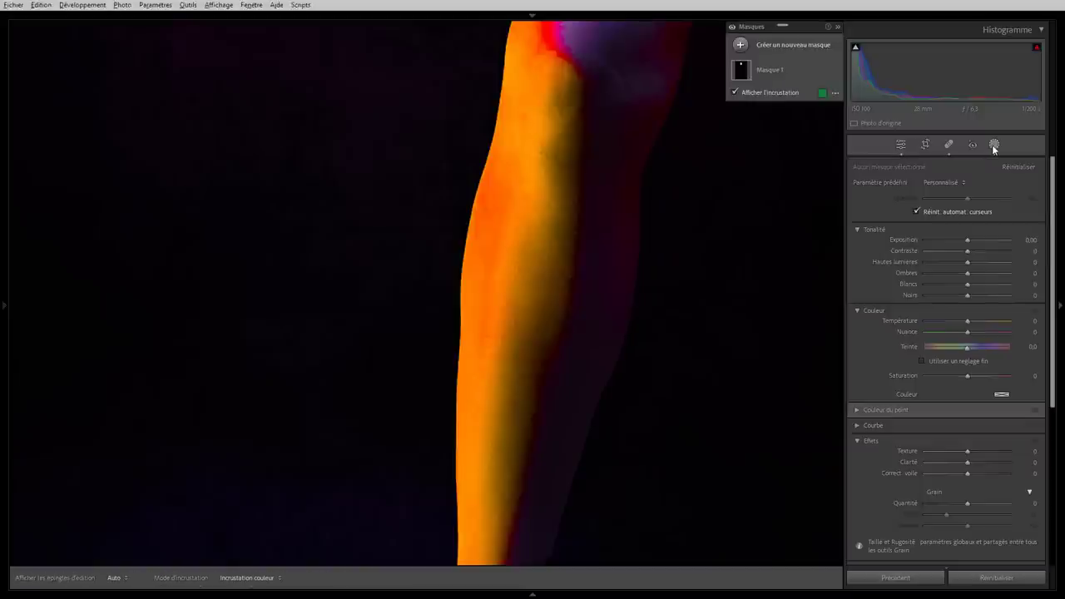
left_click(857, 410)
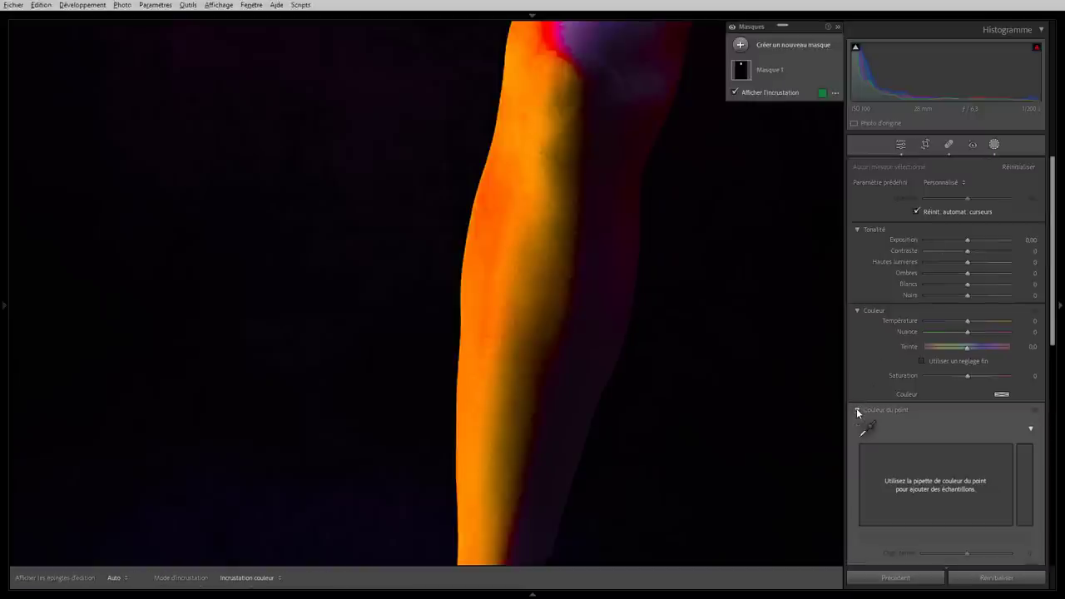
left_click_drag(1053, 335, 1055, 409)
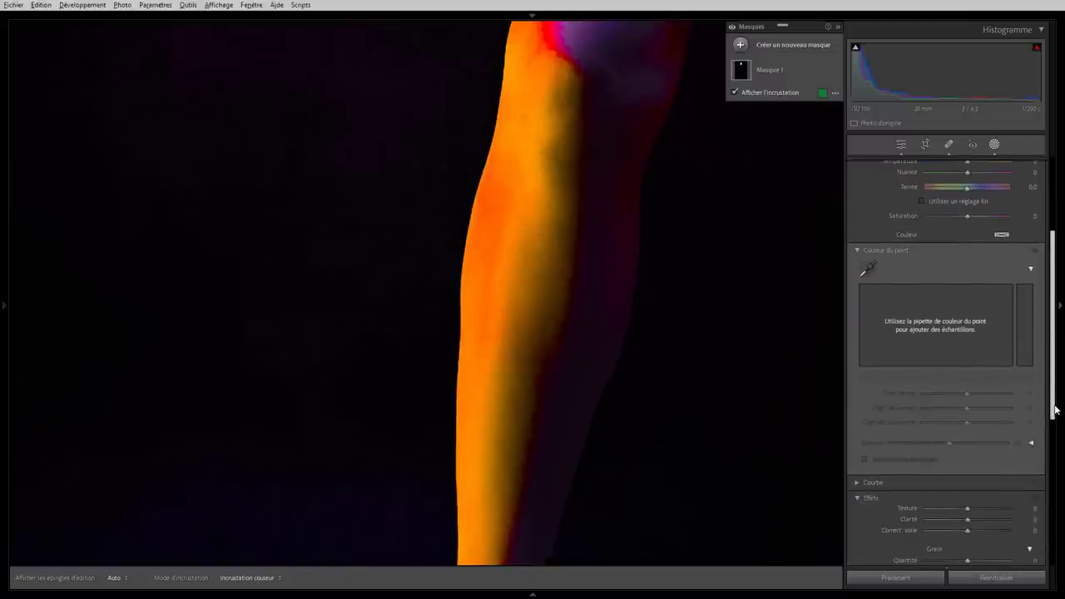
left_click_drag(1055, 409, 1054, 285)
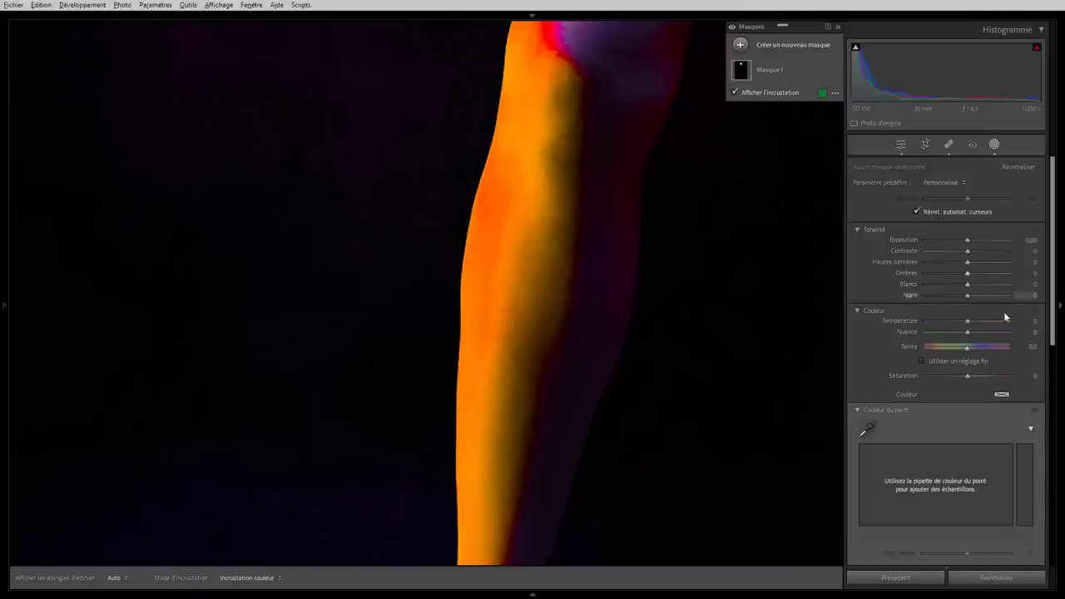
left_click_drag(1053, 333, 1042, 398)
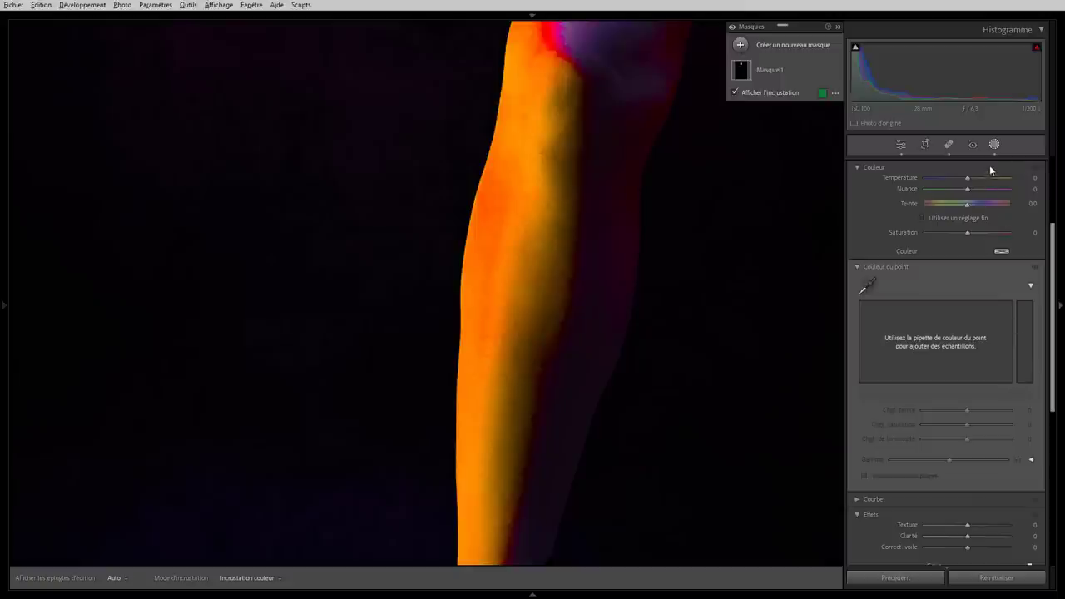
left_click_drag(1052, 308, 1058, 326)
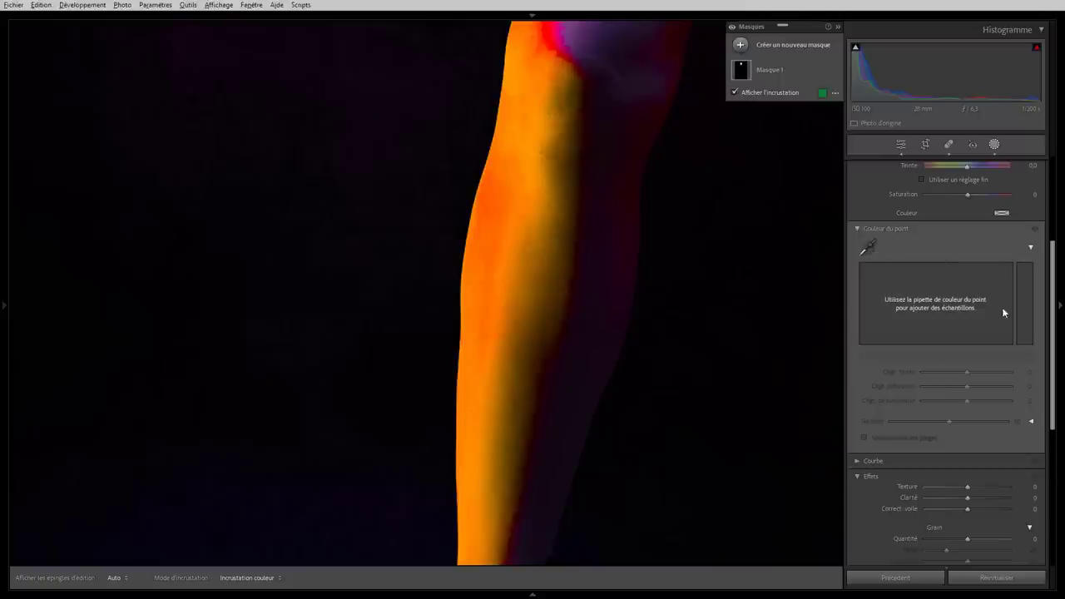
left_click_drag(1052, 337, 1052, 248)
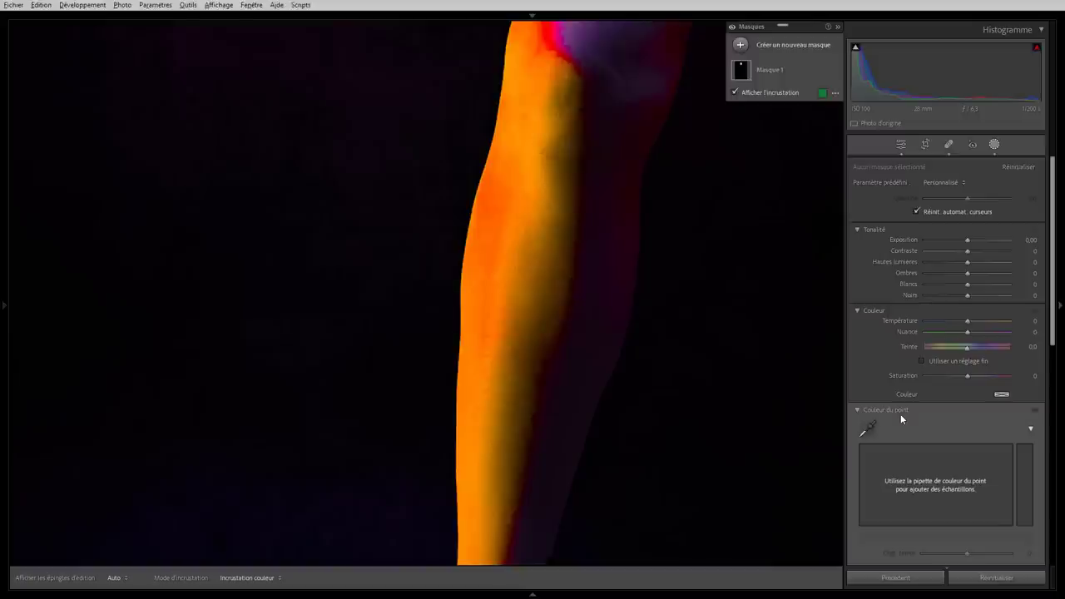
mouse_move(1053, 334)
left_mouse_down()
mouse_move(1038, 439)
mouse_move(1053, 337)
left_mouse_up()
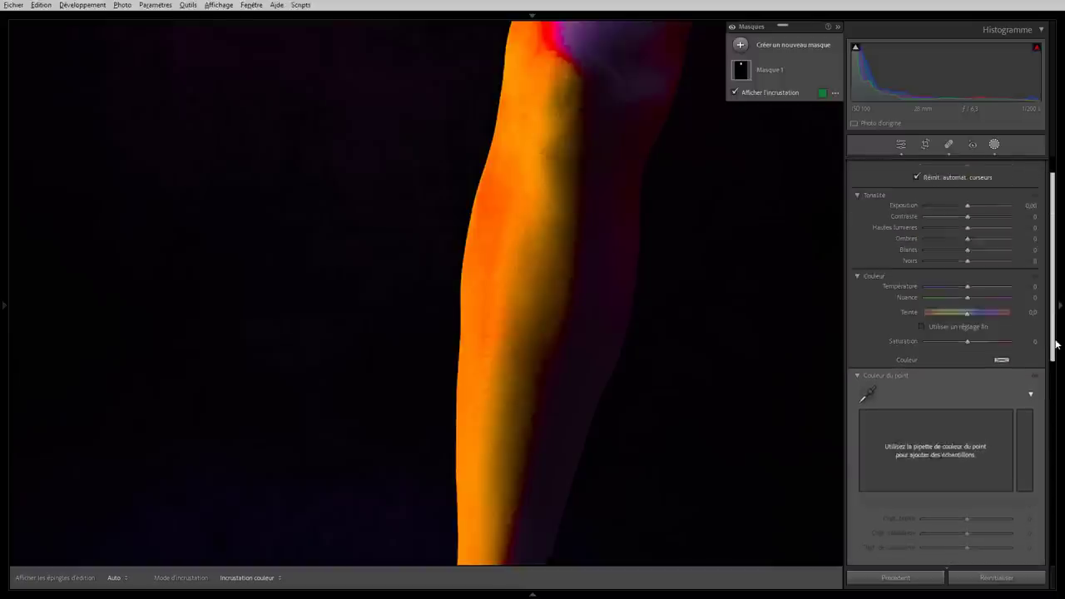
- Exit Masking to the Edit panels, briefly expanding then collapsing Basic
left_click(903, 145)
left_click(1045, 168)
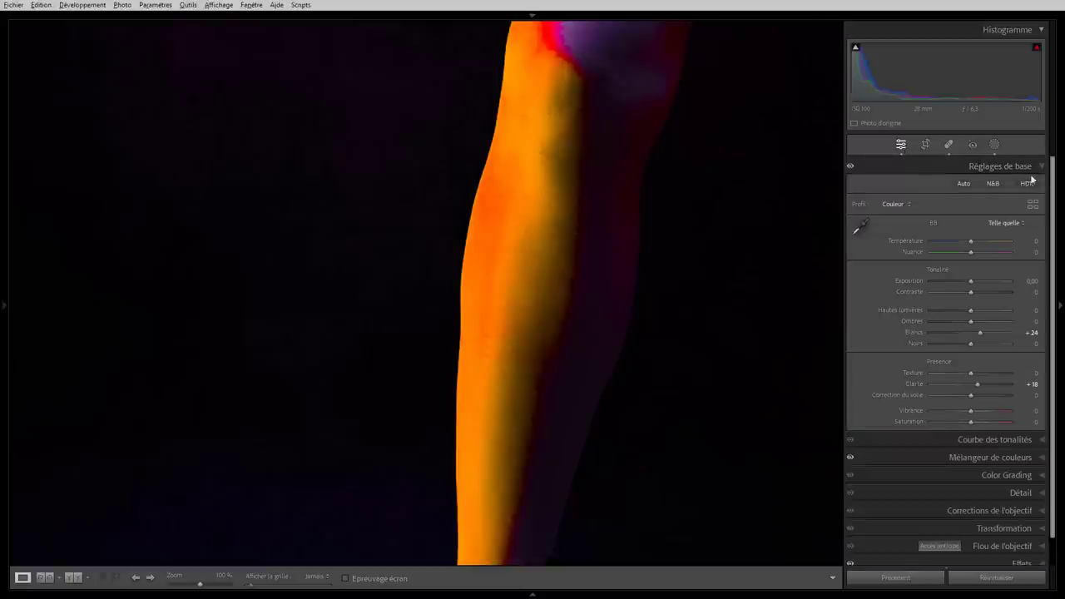
left_click(1042, 166)
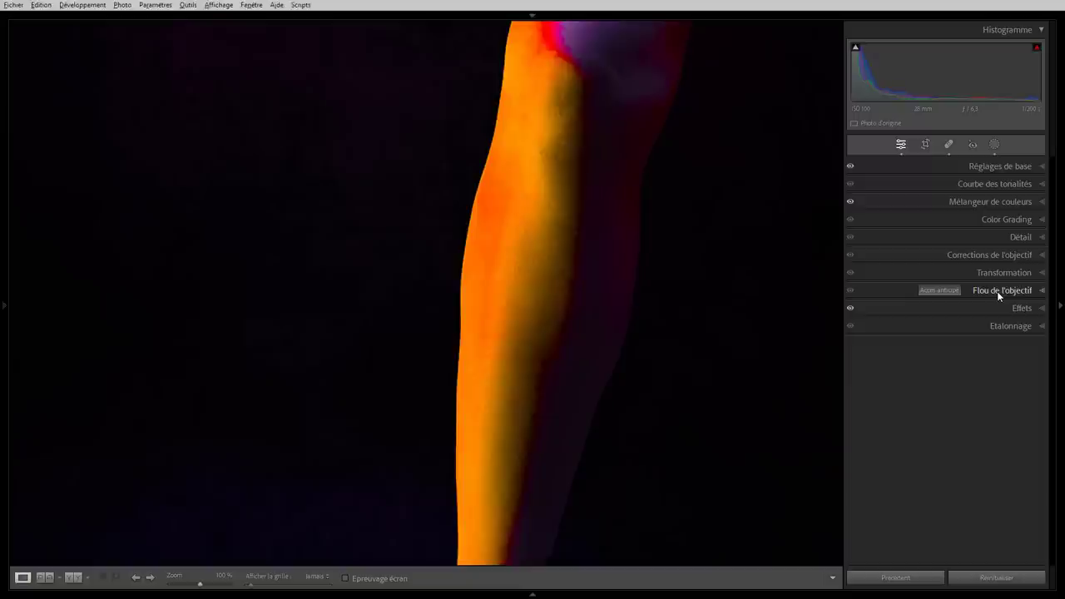
- Reopen the Color Mixer's Point Color settings, then switch to Masque 1 in Masking
left_click(997, 200)
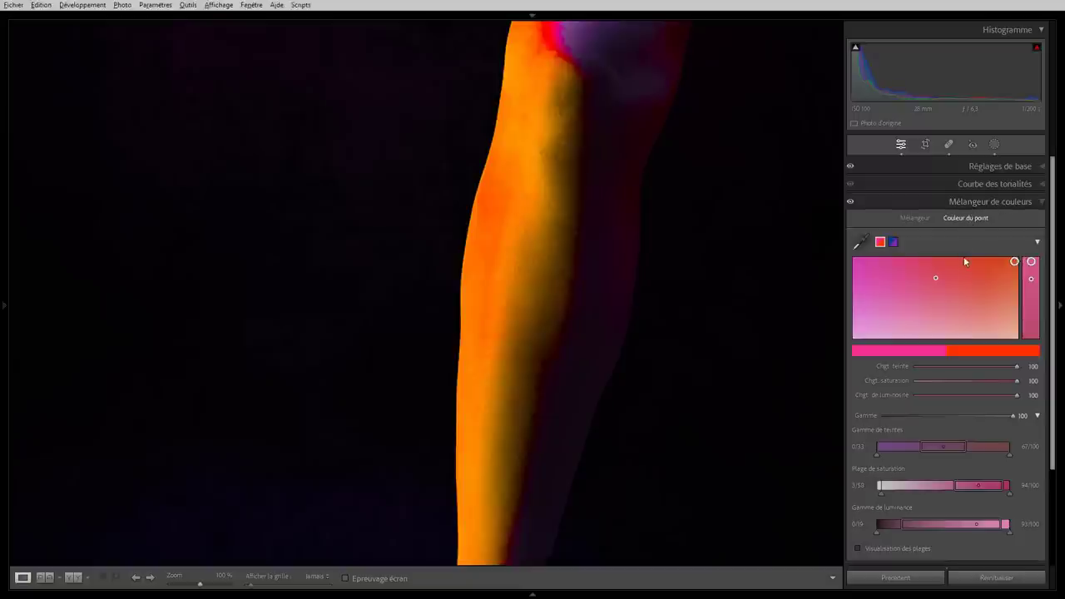
left_click(996, 146)
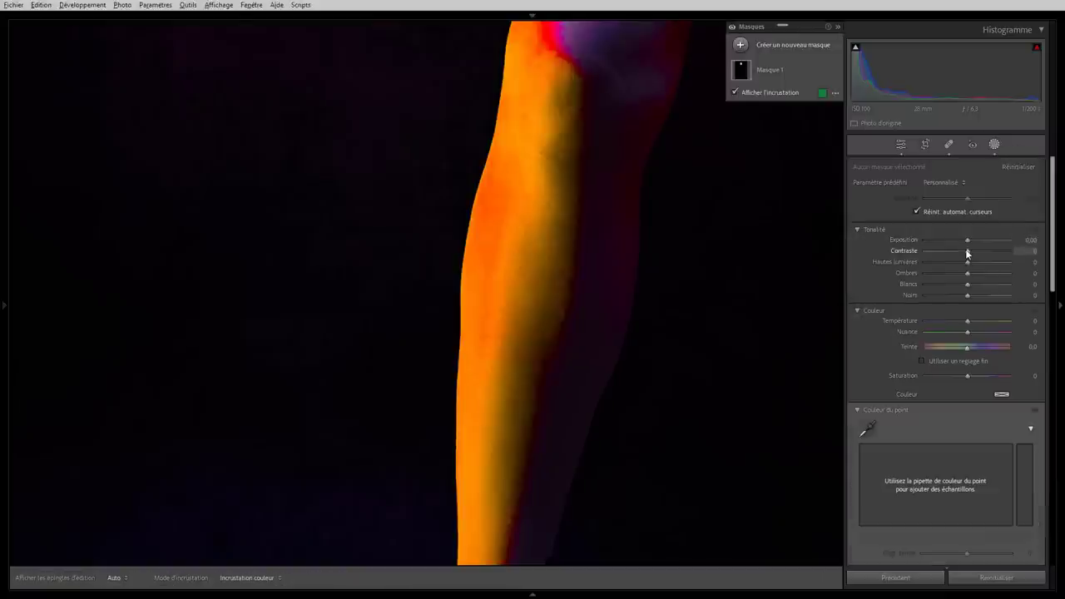